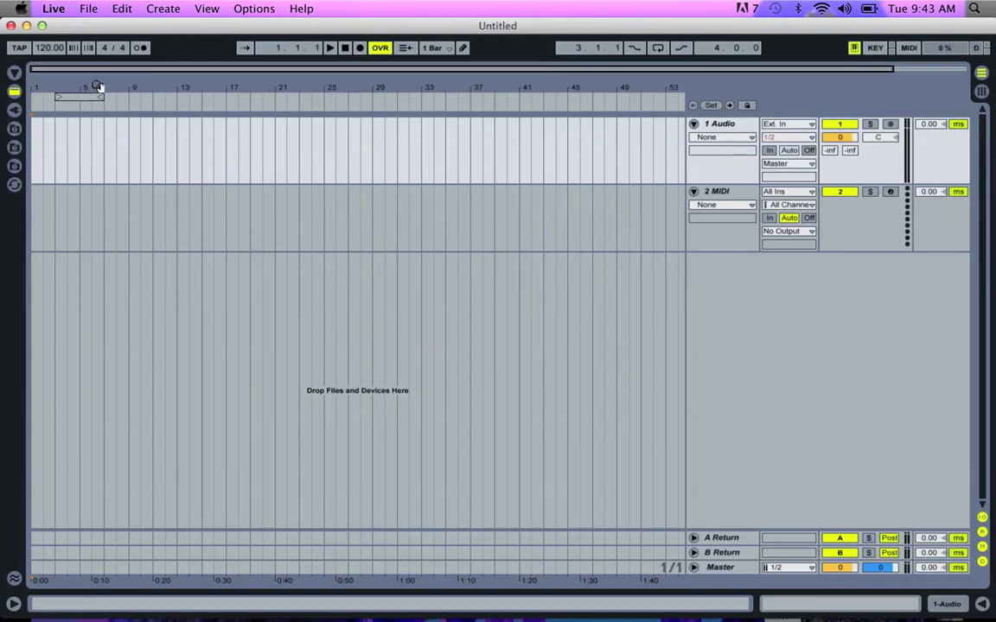
Step: Move the loop brace to the start of the timeline and look at Session View before returning to Arrangement View
{"action": "left_click_drag", "start_coordinate": [86, 93], "coordinate": [71, 93]}
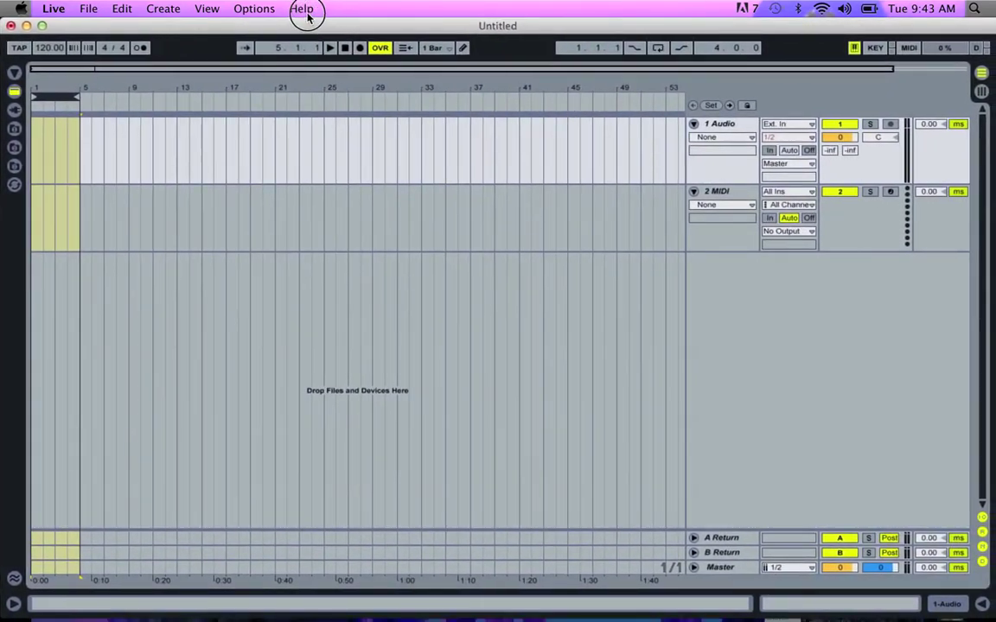
{"action": "left_click", "coordinate": [982, 91]}
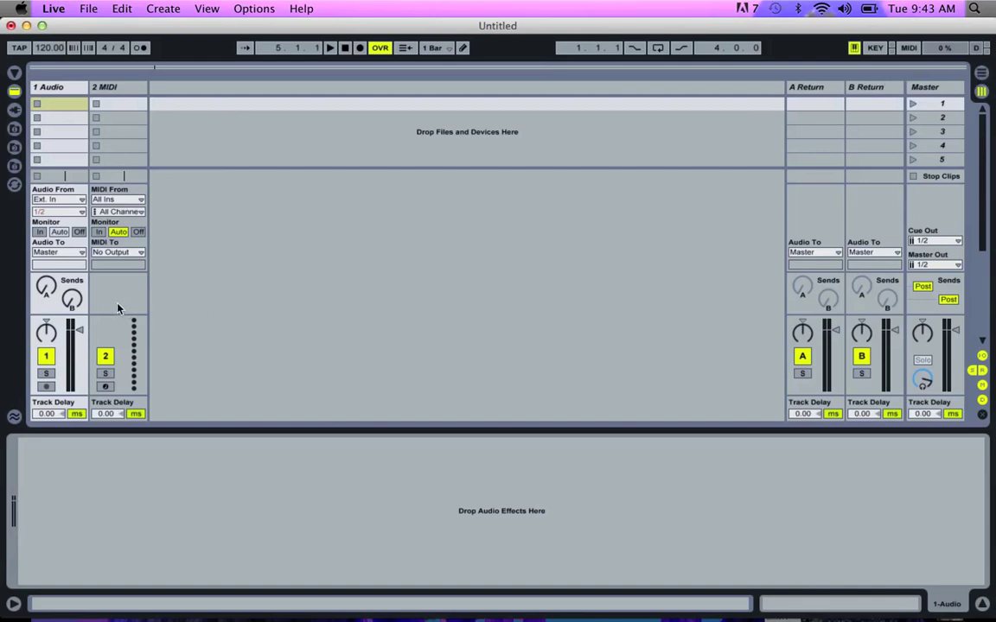
{"action": "left_click", "coordinate": [982, 73]}
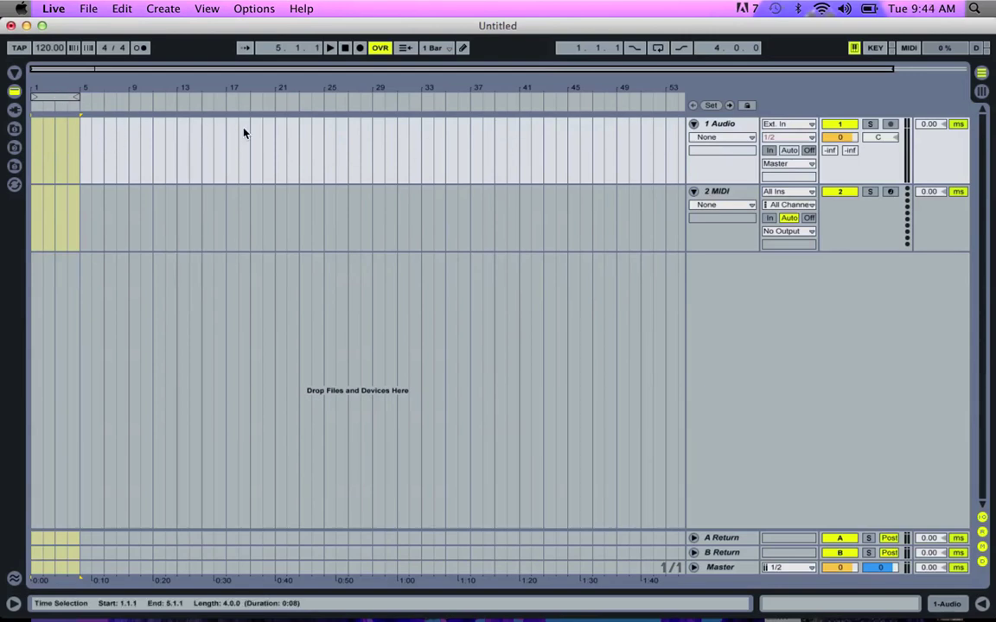
{"action": "left_click", "coordinate": [119, 143]}
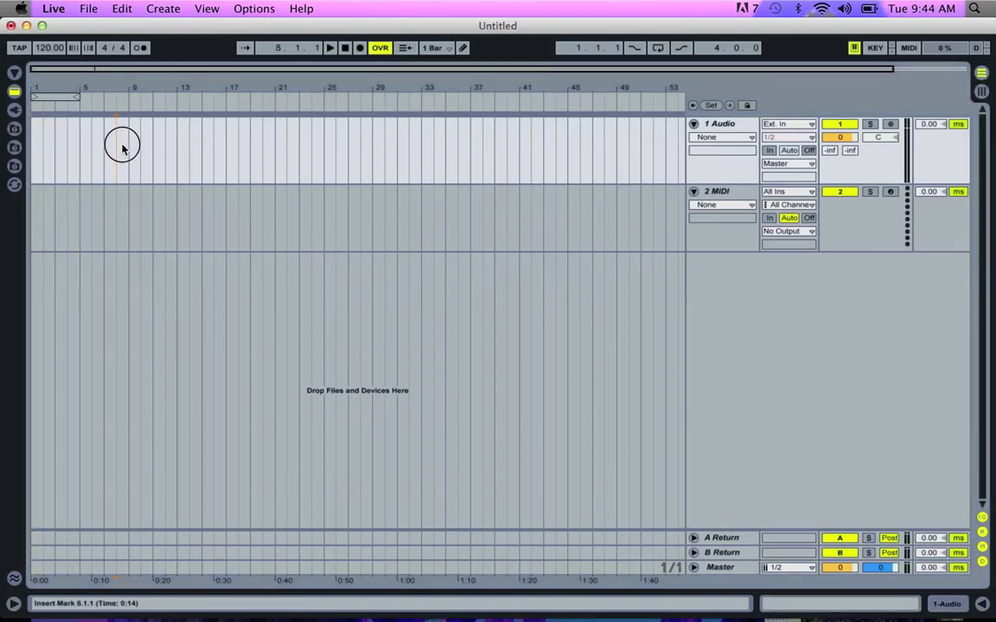
Step: Import 18 Strange Ghost.aif from the Drop Box folder in Finder to the beginning of the 1 Audio track
{"action": "left_click_drag", "start_coordinate": [217, 30], "coordinate": [247, 183]}
{"action": "left_click", "coordinate": [714, 147]}
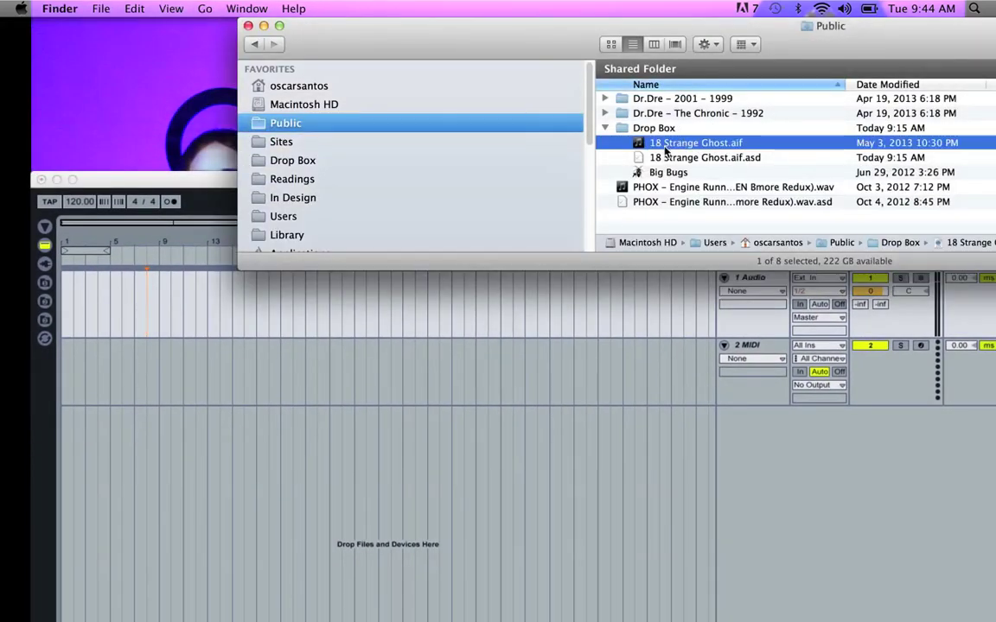
{"action": "left_click_drag", "start_coordinate": [662, 145], "coordinate": [65, 323]}
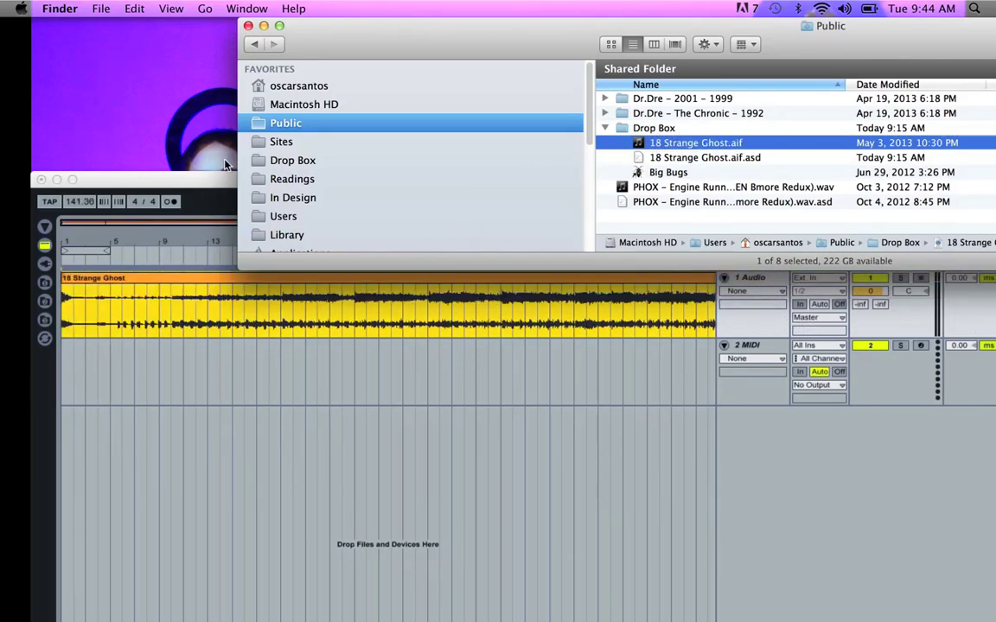
{"action": "left_click_drag", "start_coordinate": [208, 179], "coordinate": [218, 25]}
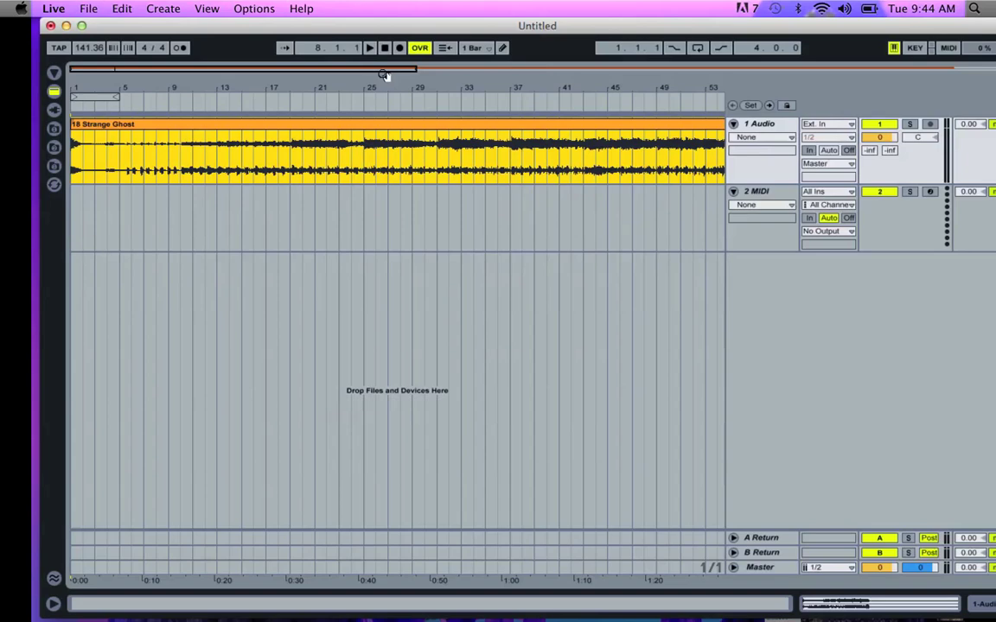
{"action": "left_click_drag", "start_coordinate": [442, 32], "coordinate": [399, 32]}
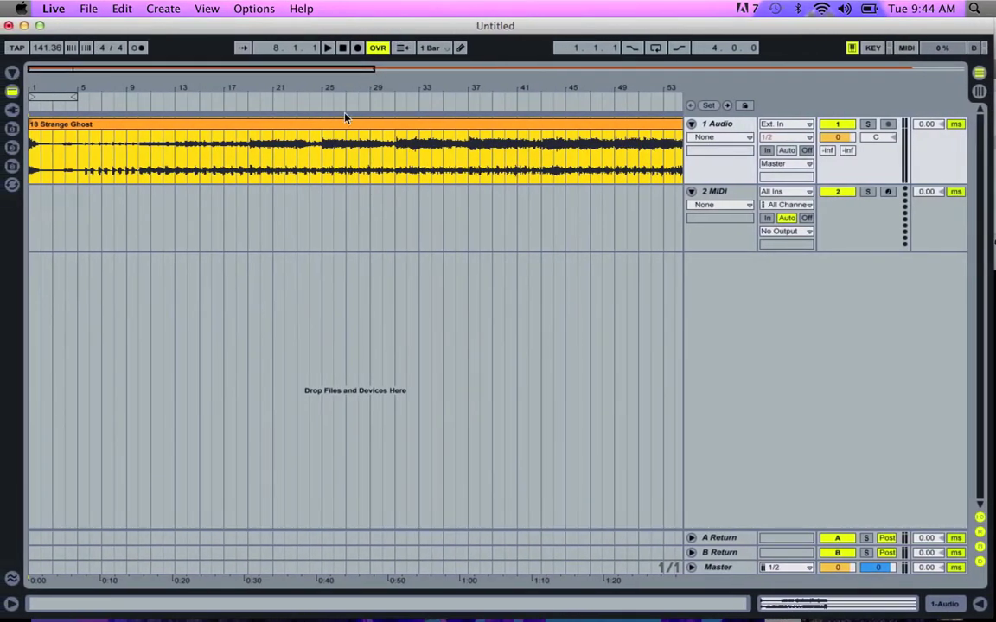
Step: Show the 18 Strange Ghost clip's sample settings and turn off warping for it
{"action": "left_click", "coordinate": [355, 125]}
{"action": "double_click", "coordinate": [354, 125]}
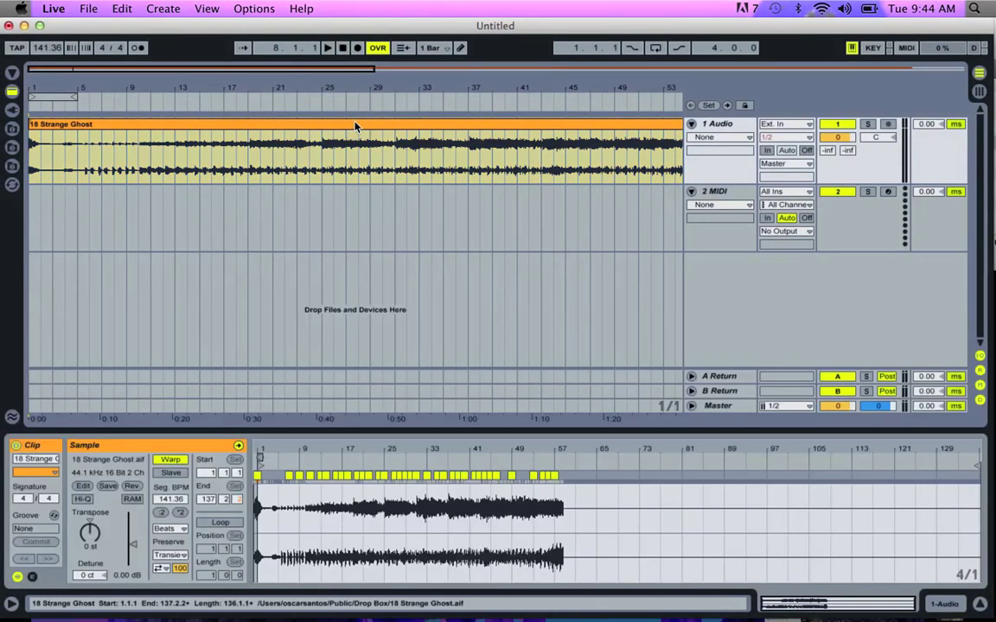
{"action": "left_click", "coordinate": [171, 460]}
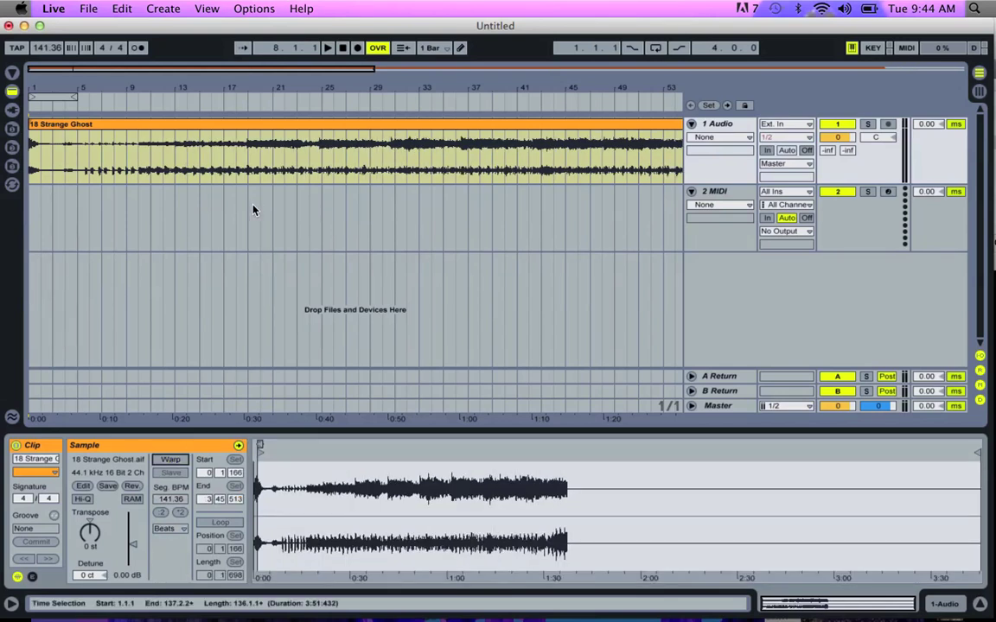
{"action": "left_click", "coordinate": [289, 128]}
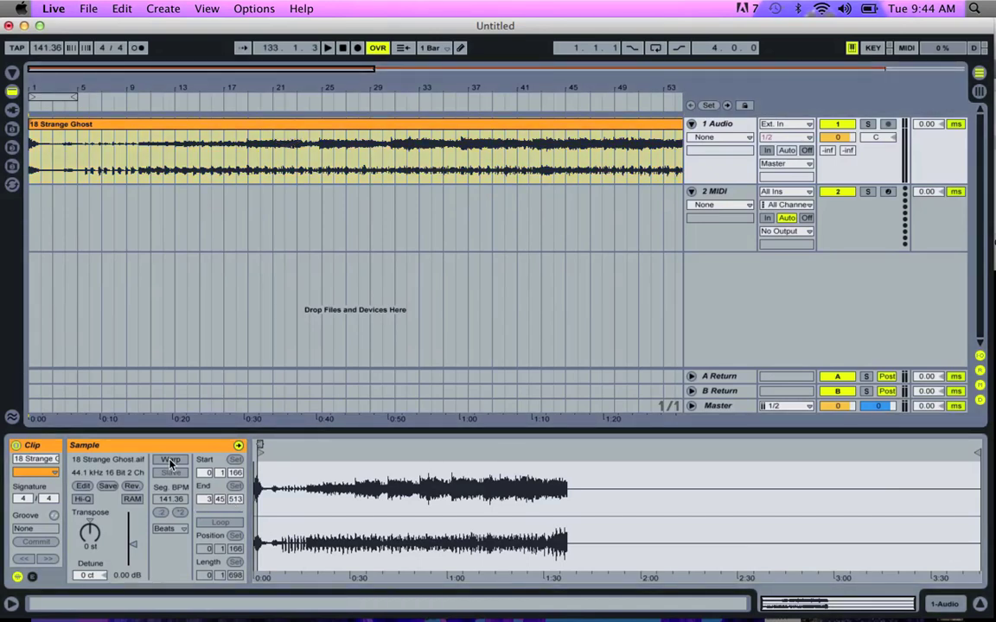
Step: Set the loop region to start at 24.4.1 with a length of 5.3.0 while playing the song
{"action": "left_click_drag", "start_coordinate": [84, 96], "coordinate": [340, 97]}
{"action": "key", "text": "space"}
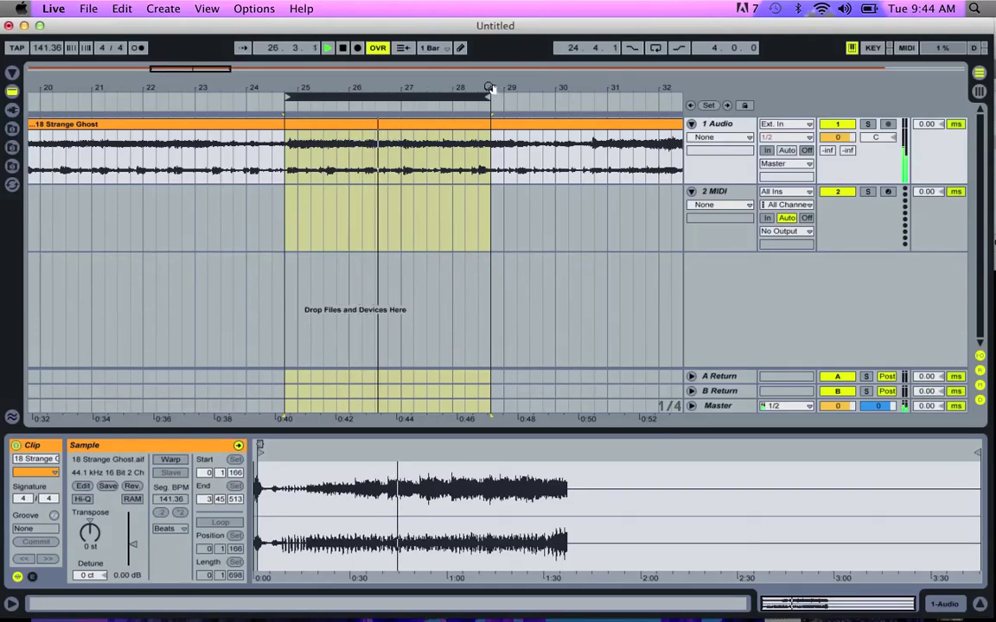
{"action": "left_click_drag", "start_coordinate": [473, 87], "coordinate": [536, 95]}
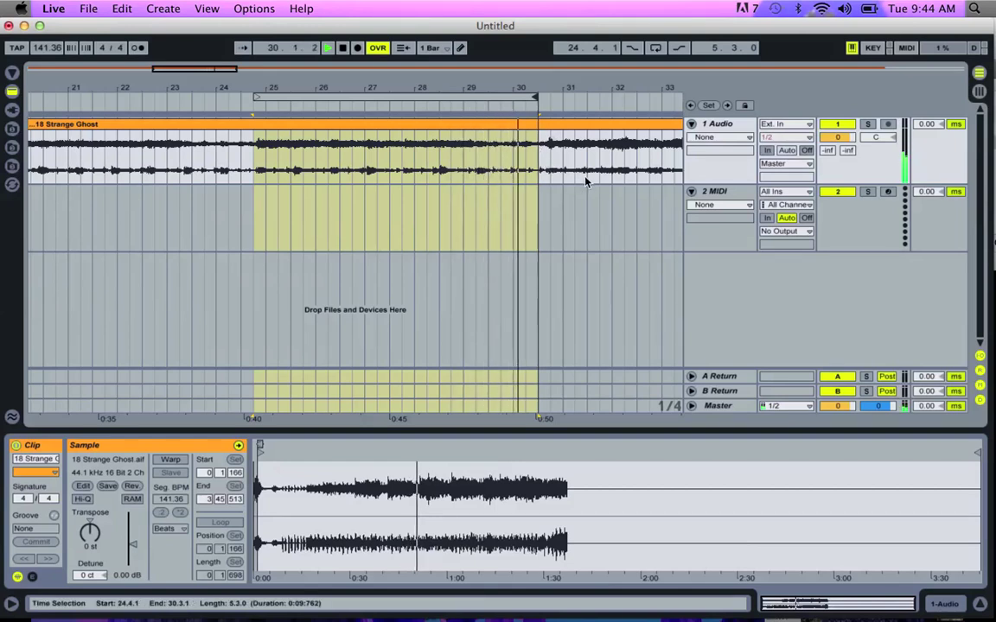
{"action": "key", "text": "space"}
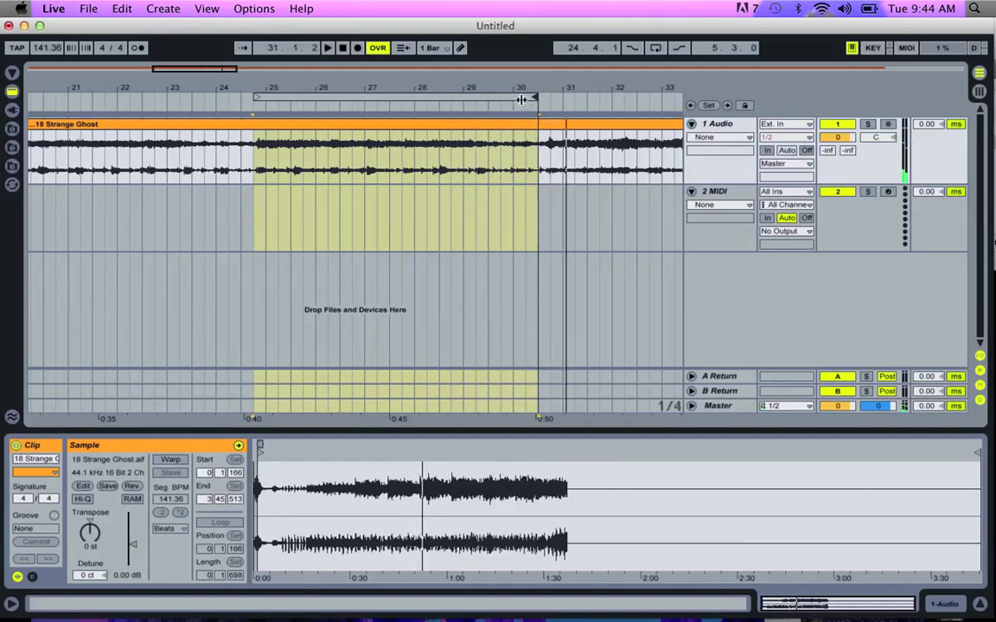
Step: Turn on arrangement looping and play the marked section of the song
{"action": "left_click", "coordinate": [468, 91]}
{"action": "left_click_drag", "start_coordinate": [324, 84], "coordinate": [216, 102]}
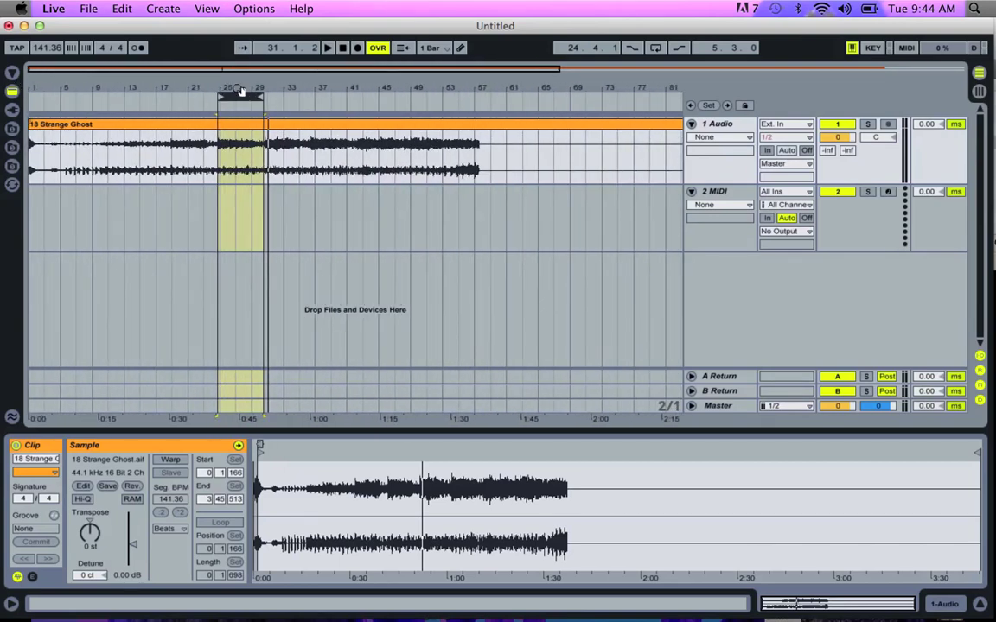
{"action": "left_click_drag", "start_coordinate": [239, 91], "coordinate": [261, 95]}
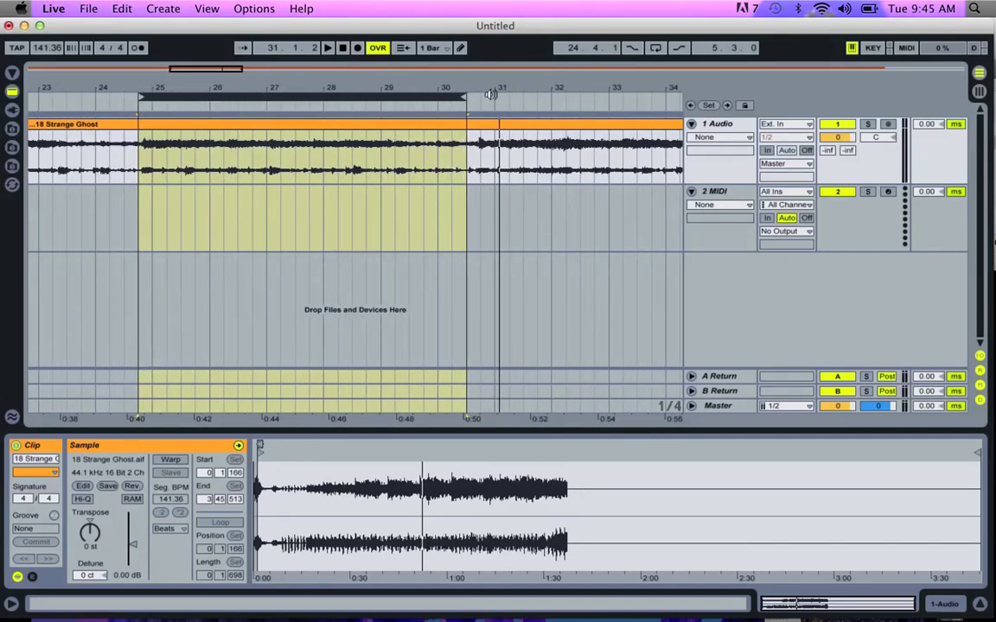
{"action": "left_click", "coordinate": [657, 50]}
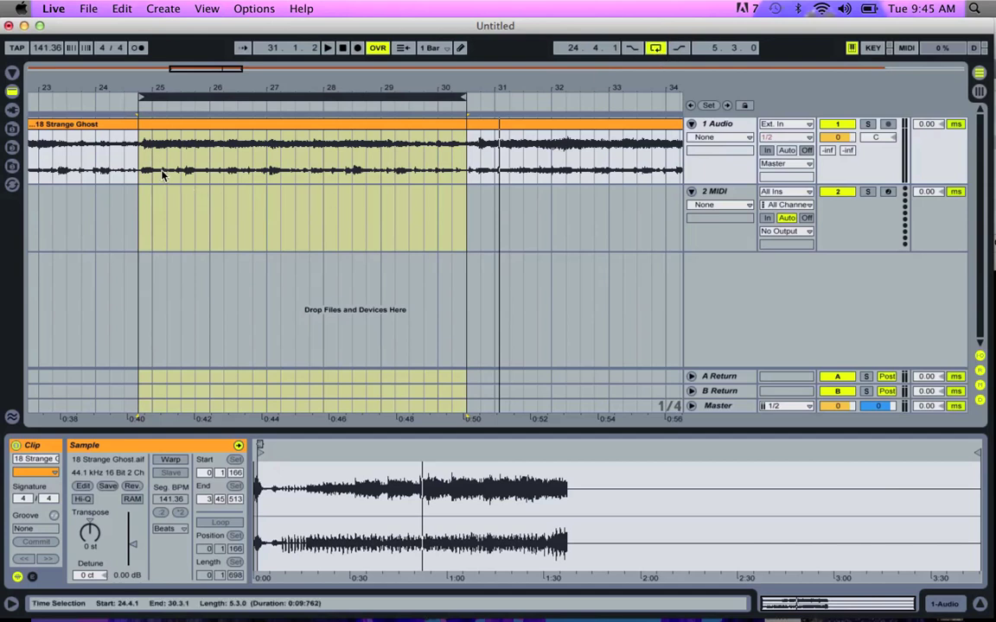
{"action": "key", "text": "space"}
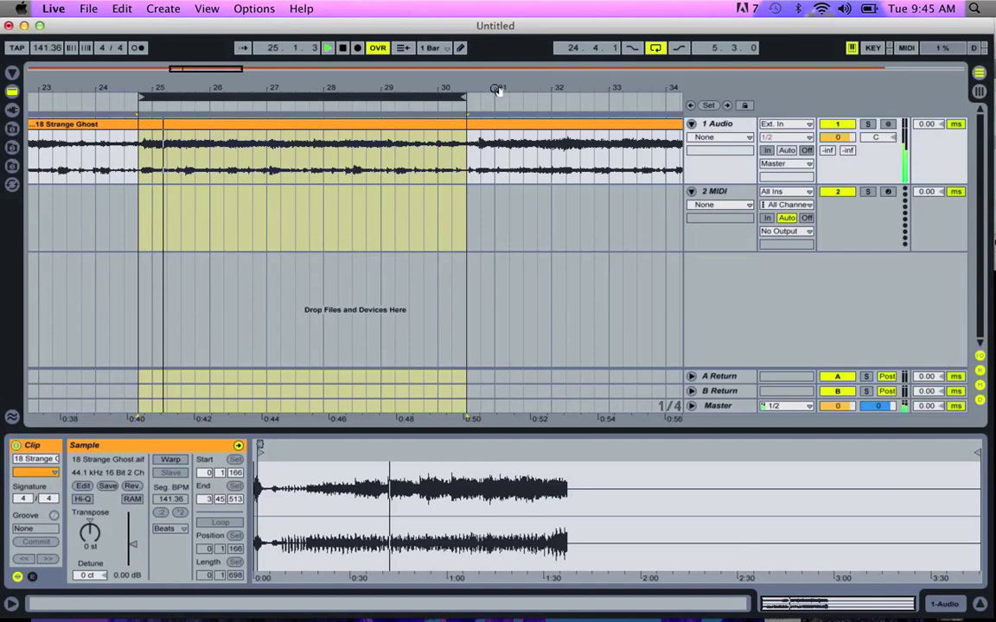
Step: Stop playback, set the loop start to 24.4.2 at the sample's onset, and check the region up to its end
{"action": "key", "text": "space"}
{"action": "left_click_drag", "start_coordinate": [140, 92], "coordinate": [151, 93]}
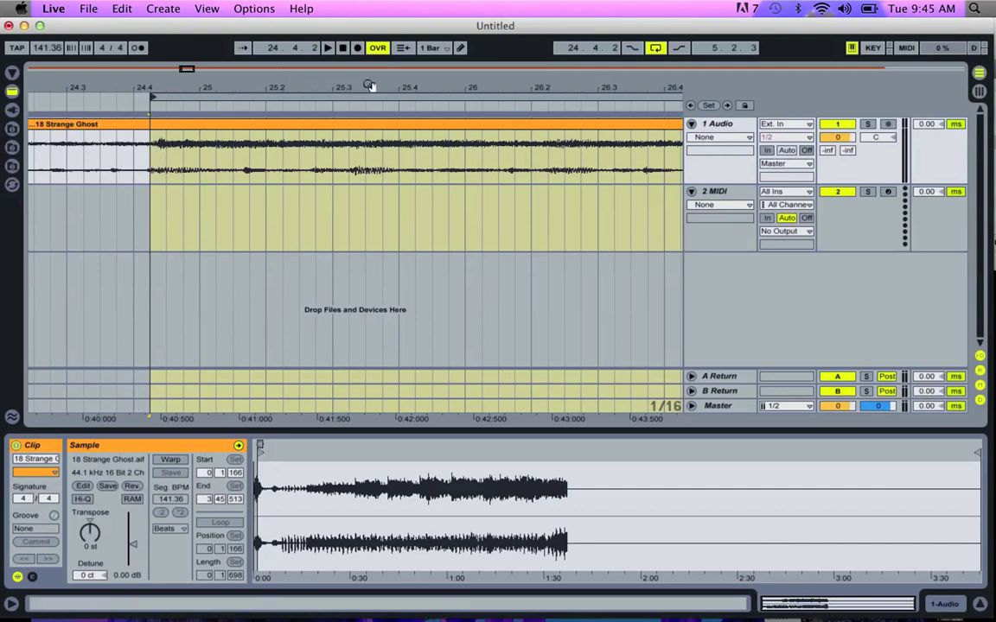
{"action": "left_click_drag", "start_coordinate": [594, 85], "coordinate": [257, 68]}
{"action": "left_click_drag", "start_coordinate": [502, 69], "coordinate": [422, 92]}
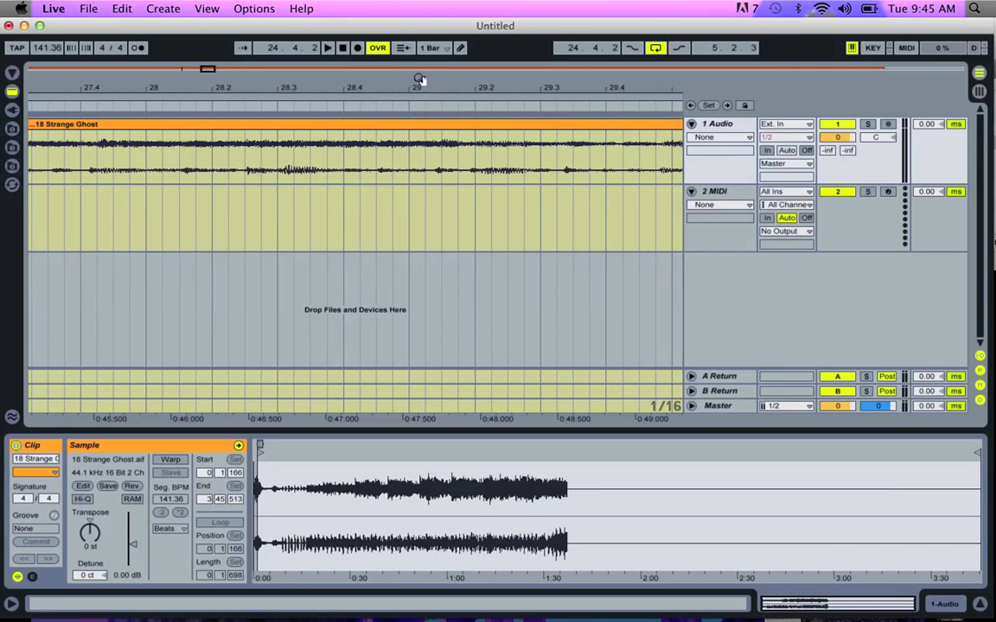
{"action": "left_click_drag", "start_coordinate": [421, 80], "coordinate": [421, 62]}
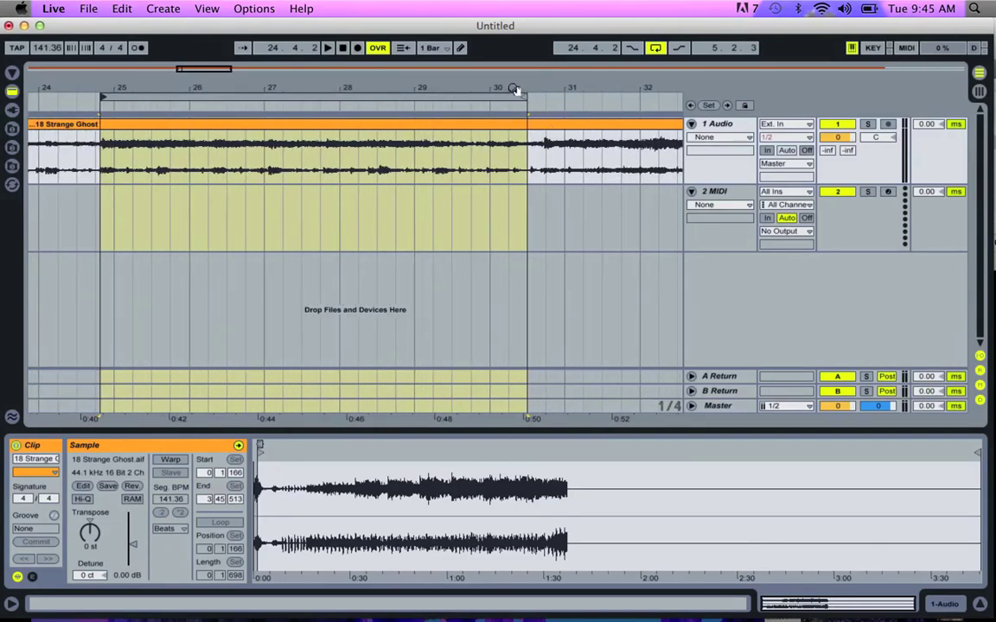
{"action": "mouse_move", "coordinate": [513, 88]}
{"action": "left_mouse_down"}
{"action": "mouse_move", "coordinate": [513, 101]}
{"action": "mouse_move", "coordinate": [513, 85]}
{"action": "left_mouse_up"}
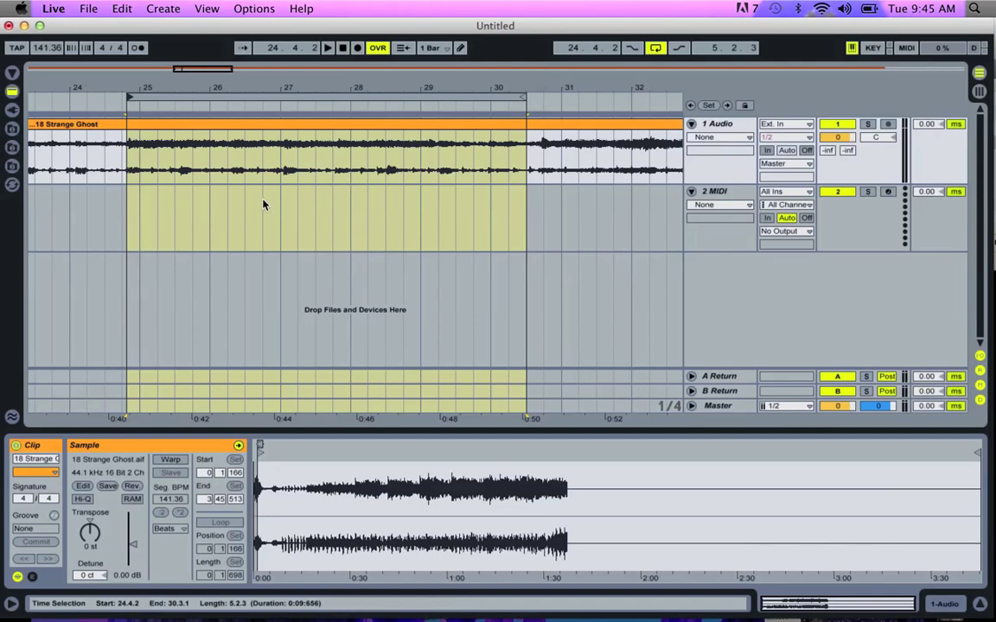
Step: Play the loop and fine-tune its end to 30.3.4, for a length of 5.3.2
{"action": "key", "text": "space"}
{"action": "mouse_move", "coordinate": [537, 92]}
{"action": "left_mouse_down"}
{"action": "mouse_move", "coordinate": [528, 108]}
{"action": "mouse_move", "coordinate": [508, 96]}
{"action": "mouse_move", "coordinate": [529, 96]}
{"action": "left_mouse_up"}
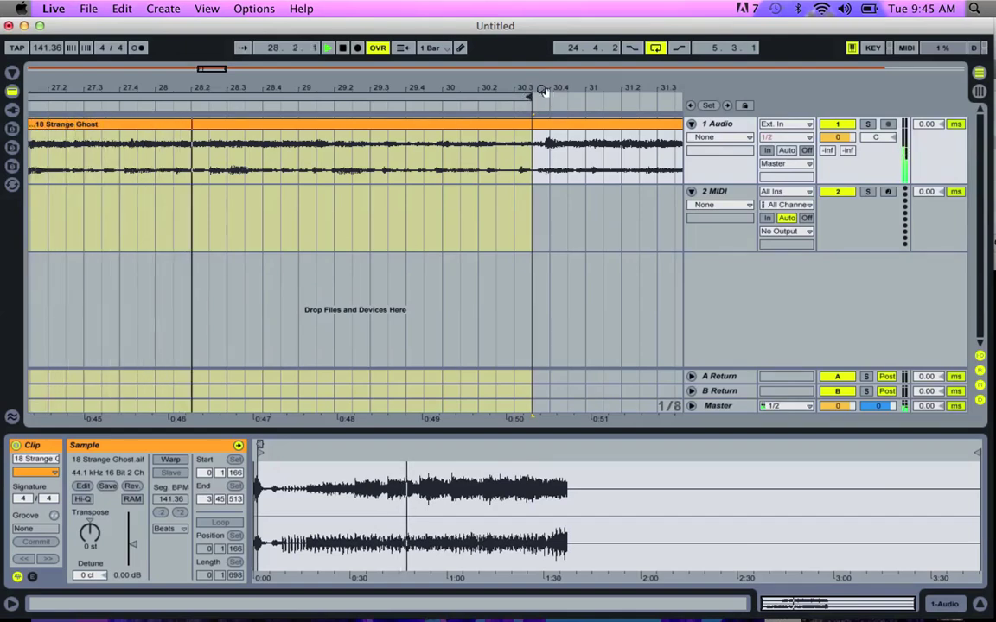
{"action": "mouse_move", "coordinate": [525, 92]}
{"action": "left_mouse_down"}
{"action": "mouse_move", "coordinate": [517, 100]}
{"action": "mouse_move", "coordinate": [550, 95]}
{"action": "mouse_move", "coordinate": [538, 95]}
{"action": "left_mouse_up"}
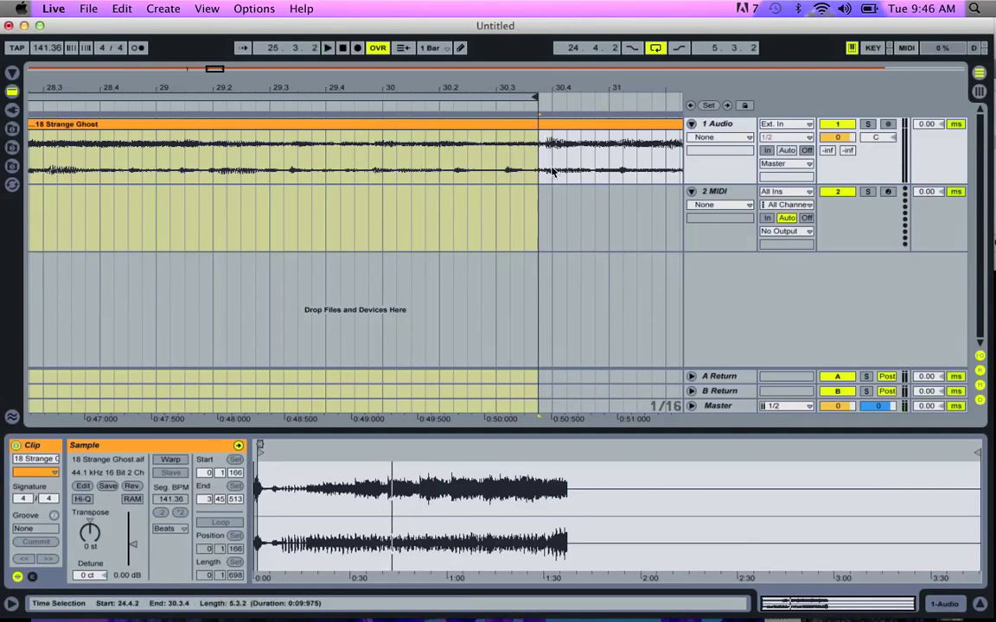
{"action": "left_click_drag", "start_coordinate": [558, 91], "coordinate": [558, 48]}
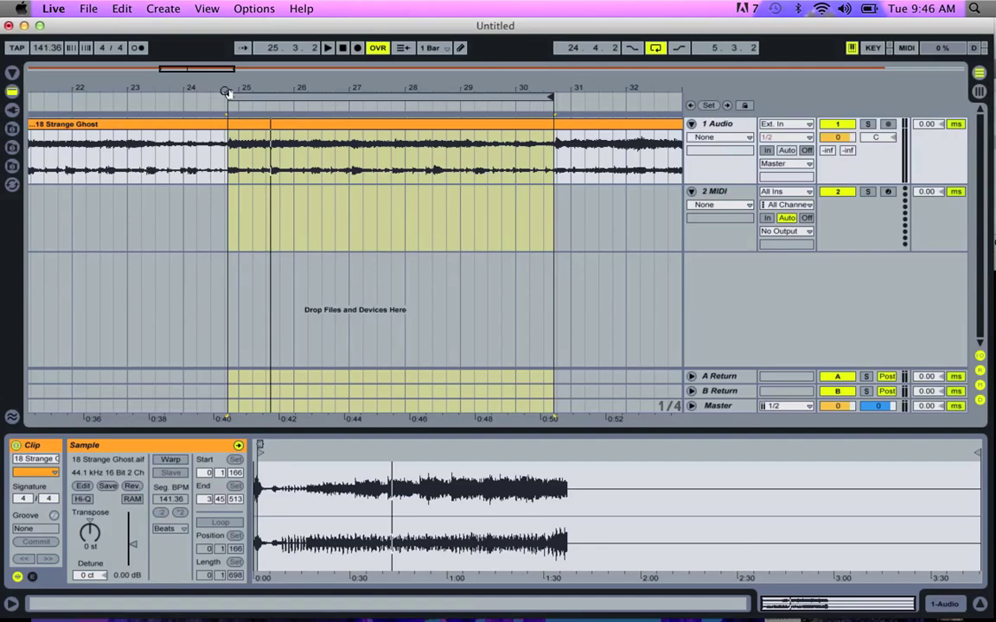
Step: Delete the audio from 24.2.1 to the loop start and from the loop end to 31.1.3, isolating the looped segment
{"action": "left_click_drag", "start_coordinate": [228, 85], "coordinate": [107, 150]}
{"action": "key", "text": "Delete"}
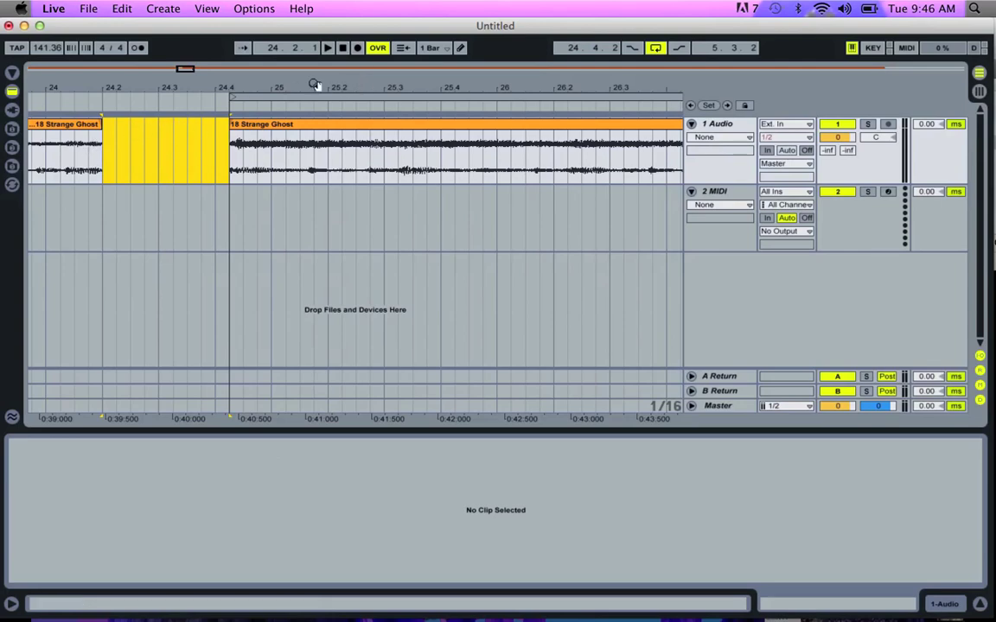
{"action": "left_click_drag", "start_coordinate": [315, 85], "coordinate": [75, 47]}
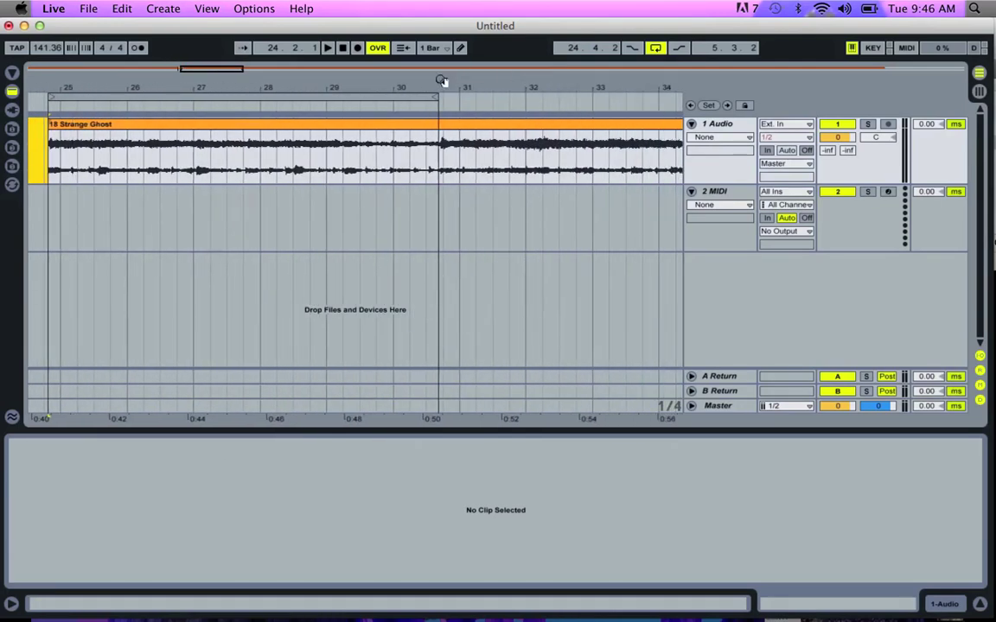
{"action": "left_click_drag", "start_coordinate": [441, 81], "coordinate": [536, 151]}
{"action": "key", "text": "Delete"}
Step: Realign the loop brace with the isolated clip, starting at 24.4.2 with length 5.3.2, and play it back briefly
{"action": "left_click_drag", "start_coordinate": [514, 86], "coordinate": [514, 48]}
{"action": "left_click", "coordinate": [424, 95]}
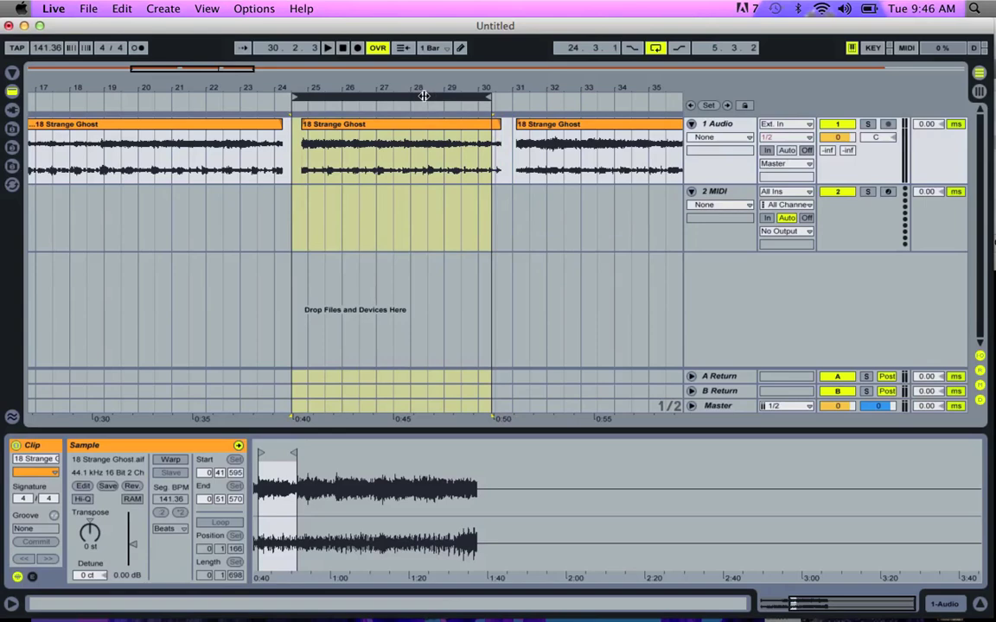
{"action": "left_click_drag", "start_coordinate": [342, 83], "coordinate": [256, 48]}
{"action": "mouse_move", "coordinate": [170, 89]}
{"action": "left_mouse_down"}
{"action": "mouse_move", "coordinate": [171, 130]}
{"action": "mouse_move", "coordinate": [147, 82]}
{"action": "mouse_move", "coordinate": [114, 89]}
{"action": "mouse_move", "coordinate": [178, 97]}
{"action": "mouse_move", "coordinate": [142, 112]}
{"action": "mouse_move", "coordinate": [153, 84]}
{"action": "mouse_move", "coordinate": [155, 100]}
{"action": "left_mouse_up"}
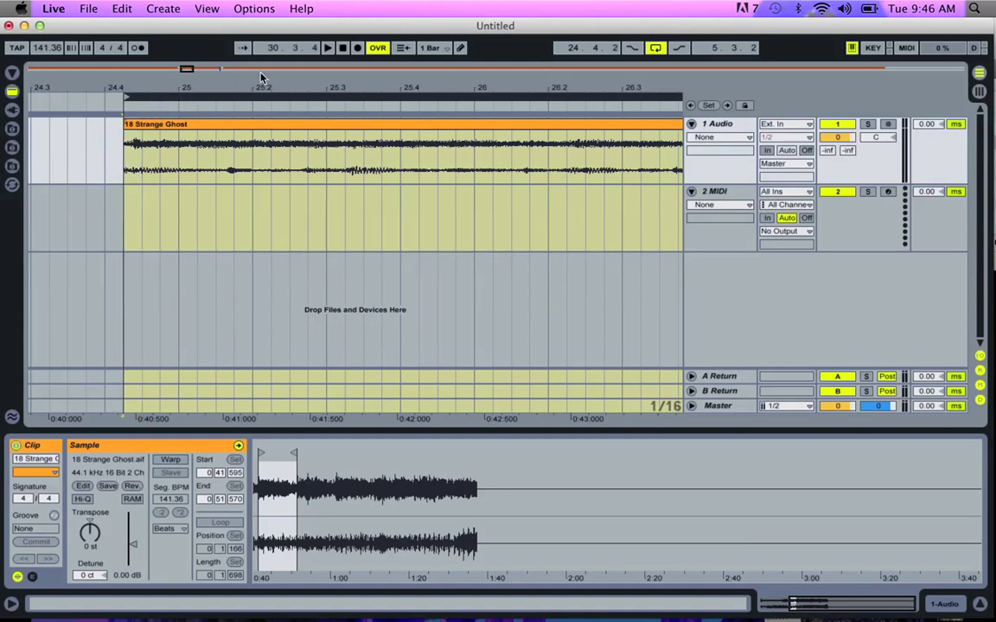
{"action": "left_click_drag", "start_coordinate": [296, 85], "coordinate": [296, 19]}
{"action": "key", "text": "space"}
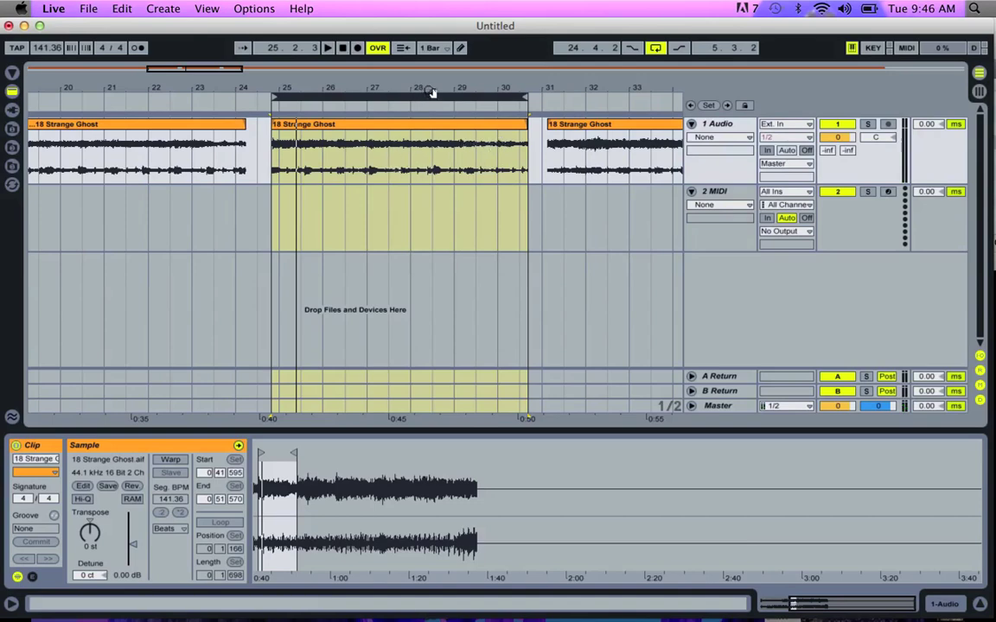
Step: Delete the leftover clips before and after the isolated segment, and move that segment to 1.1.1
{"action": "left_click_drag", "start_coordinate": [389, 78], "coordinate": [256, 83]}
{"action": "left_click", "coordinate": [151, 130]}
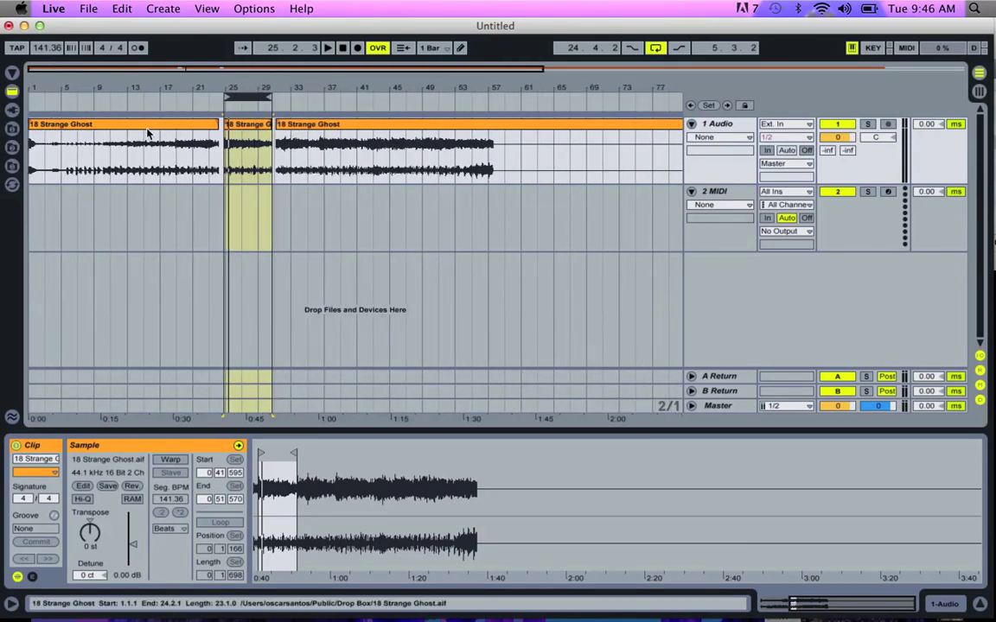
{"action": "key", "text": "Delete"}
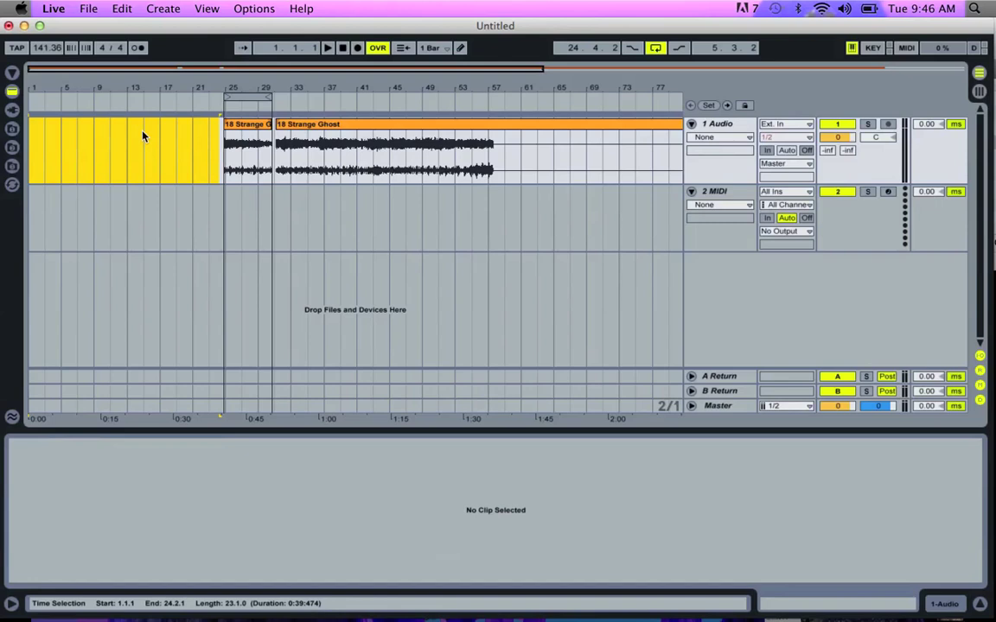
{"action": "left_click", "coordinate": [323, 126]}
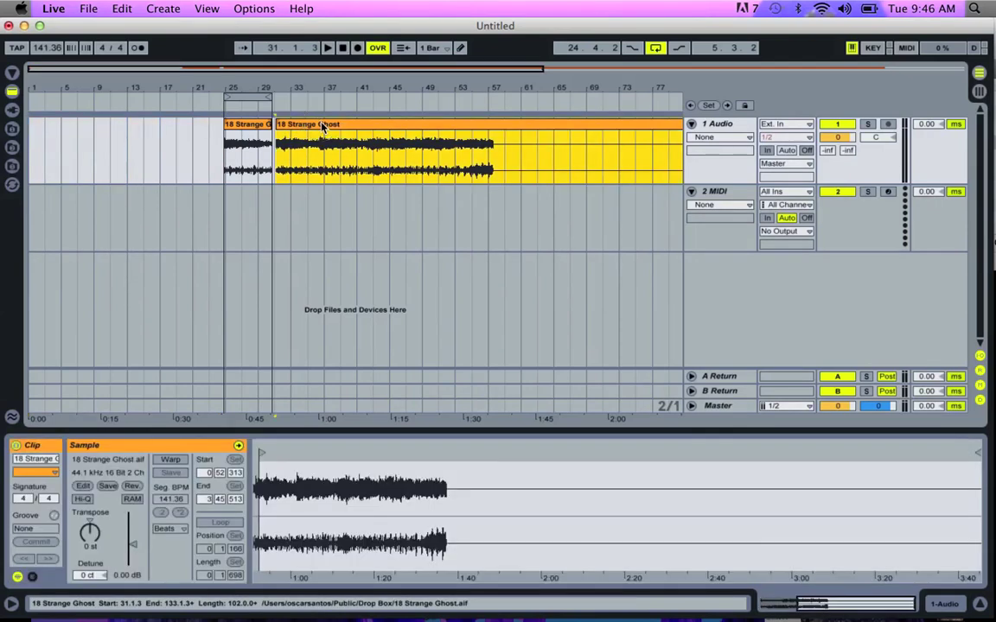
{"action": "key", "text": "Delete"}
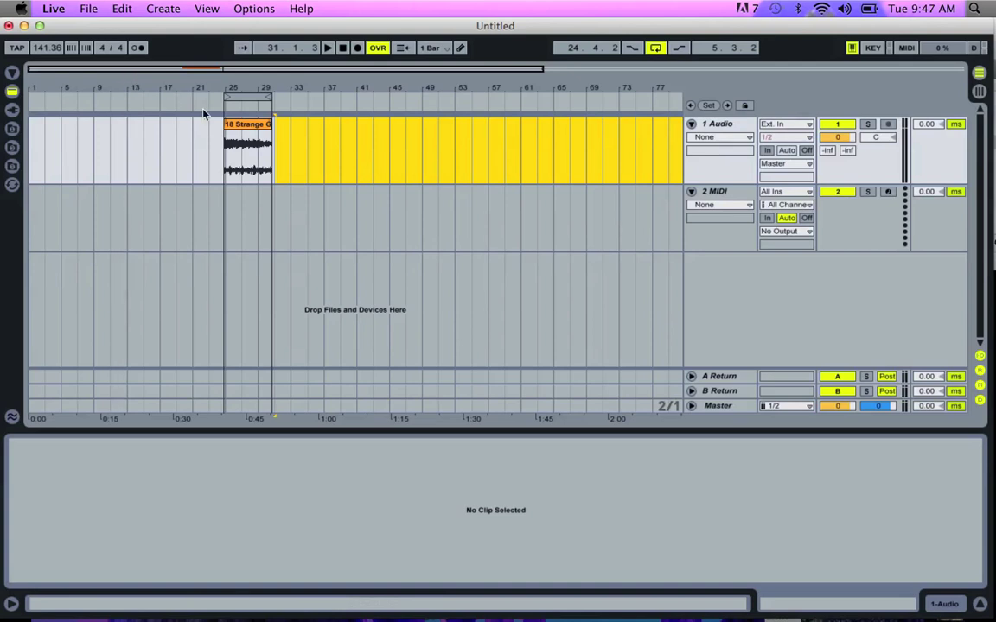
{"action": "left_click_drag", "start_coordinate": [257, 128], "coordinate": [45, 140]}
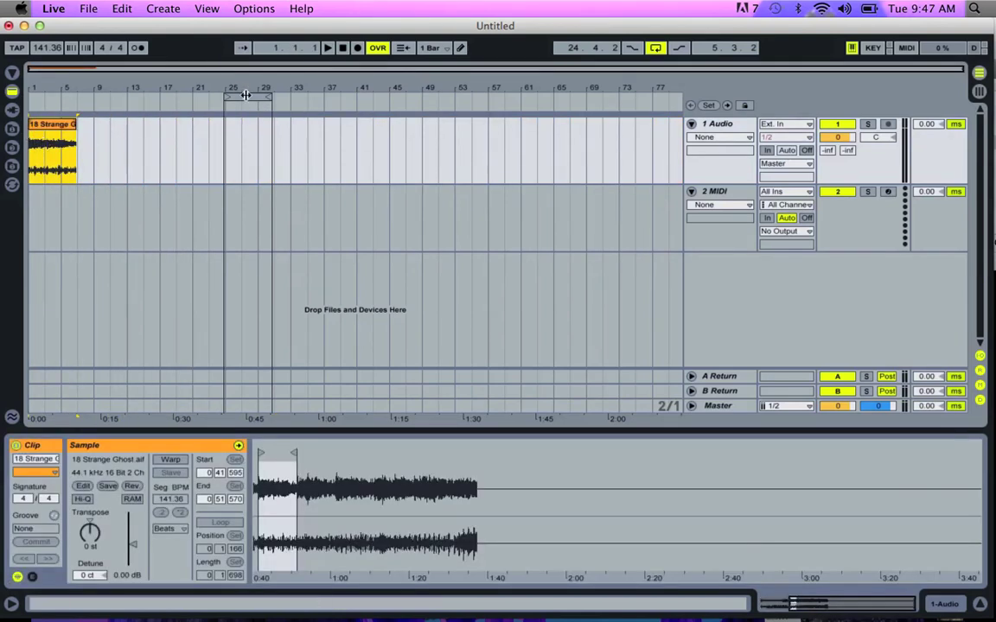
Step: Move the loop brace to the clip's start at 1.1.1 and shorten its length to four bars (4.0.0)
{"action": "left_click_drag", "start_coordinate": [251, 96], "coordinate": [34, 82]}
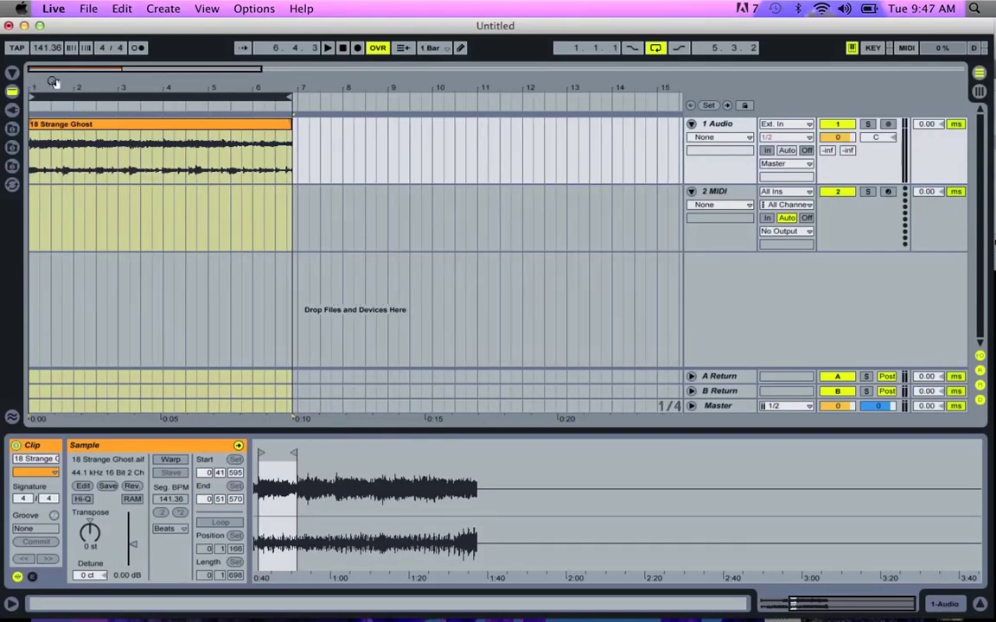
{"action": "left_click_drag", "start_coordinate": [62, 84], "coordinate": [57, 74]}
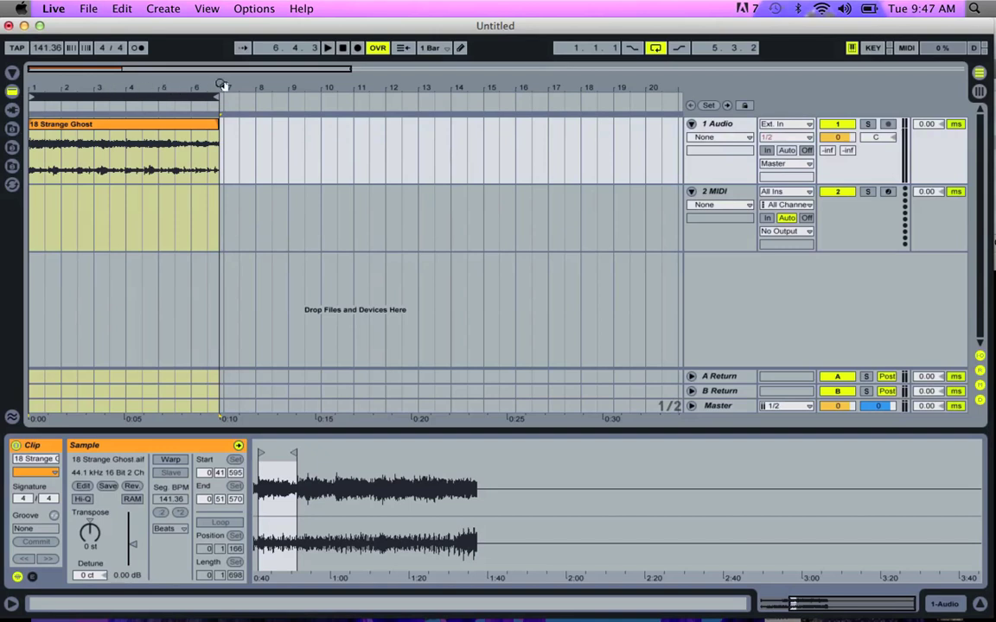
{"action": "left_click_drag", "start_coordinate": [212, 95], "coordinate": [160, 102]}
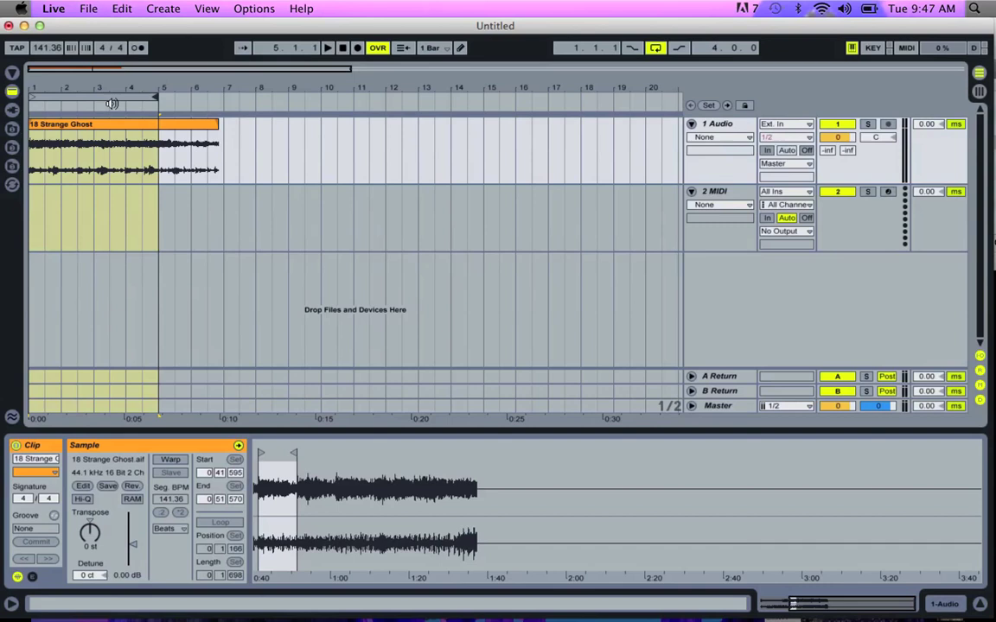
Step: Lower the project tempo to 97 BPM to fit the clip to the four-bar loop, and play the result
{"action": "left_click", "coordinate": [43, 48]}
{"action": "left_click_drag", "start_coordinate": [43, 47], "coordinate": [43, 93]}
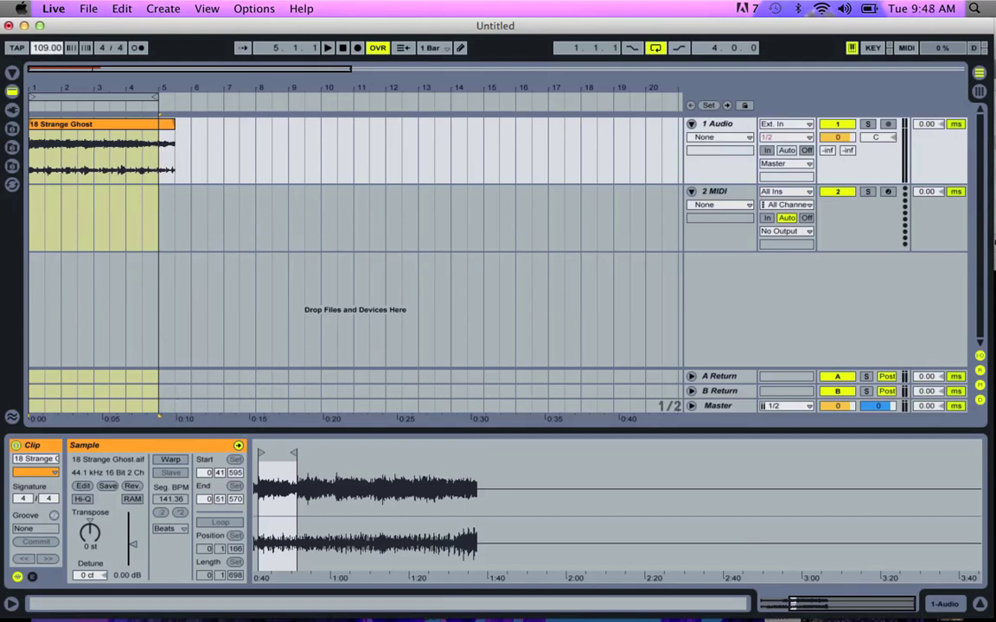
{"action": "left_click_drag", "start_coordinate": [48, 48], "coordinate": [47, 59]}
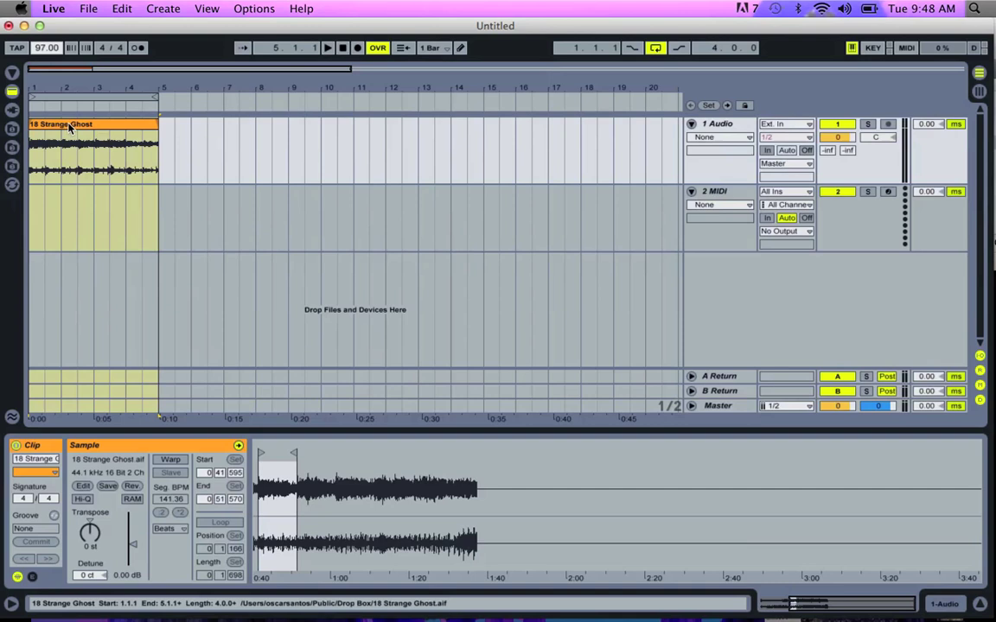
{"action": "key", "text": "space"}
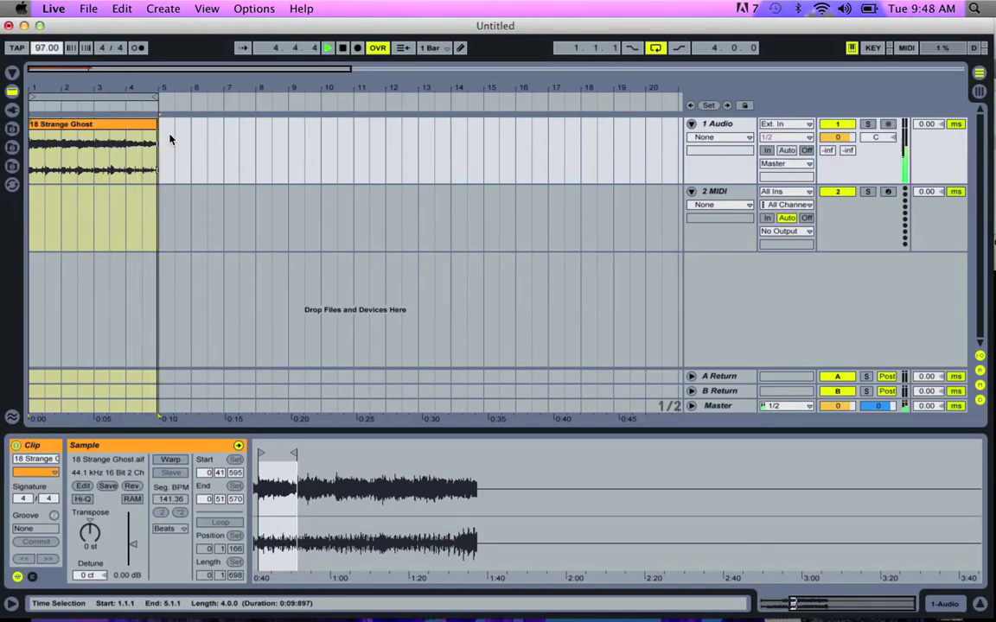
{"action": "key", "text": "space"}
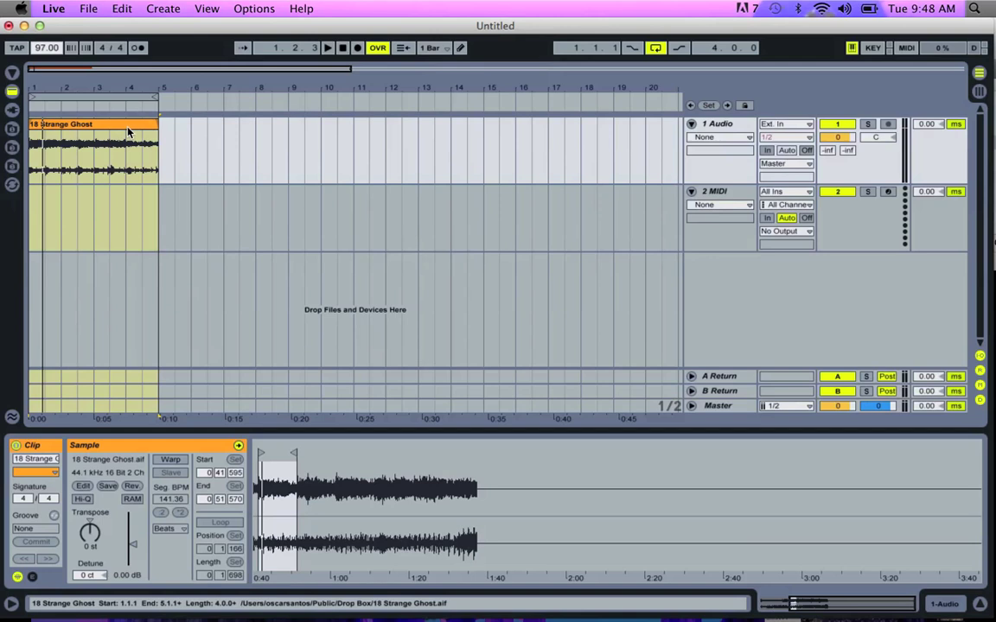
Step: Consolidate the four-bar 18 Strange Ghost clip into its own sample
{"action": "left_click", "coordinate": [126, 133]}
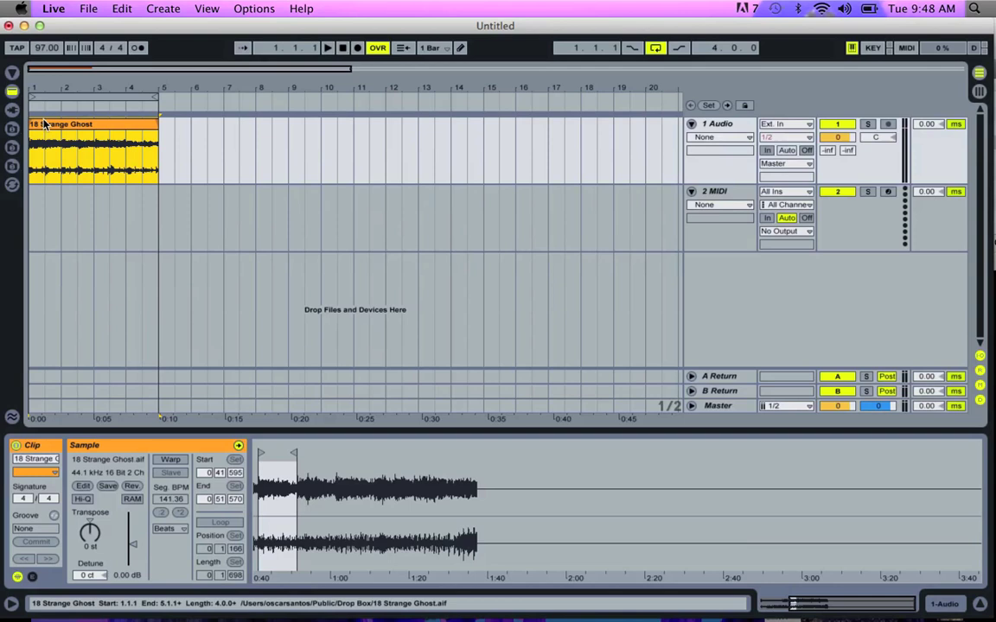
{"action": "right_click", "coordinate": [98, 128]}
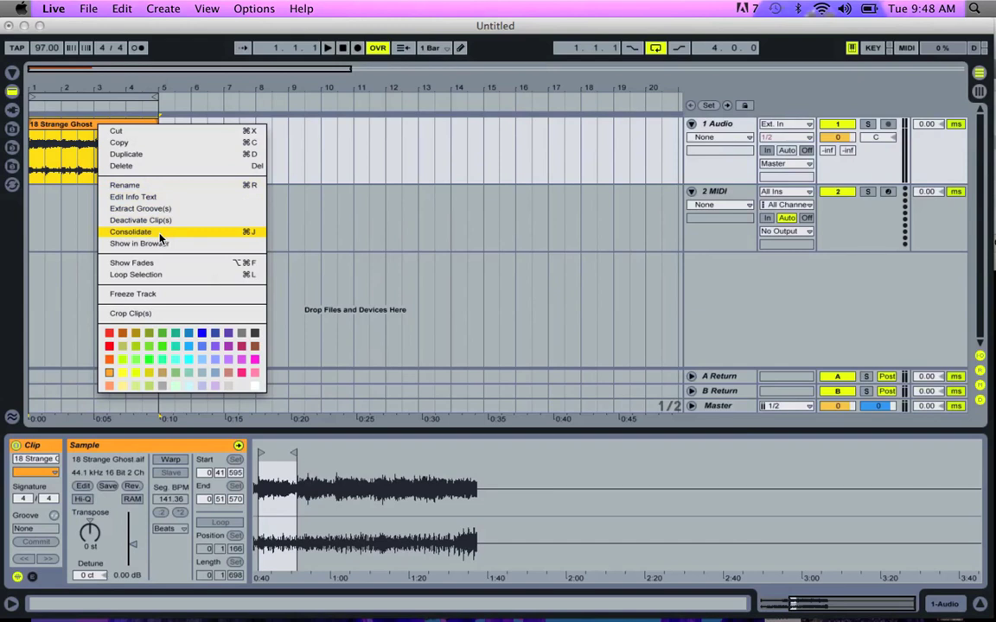
{"action": "left_click", "coordinate": [132, 232]}
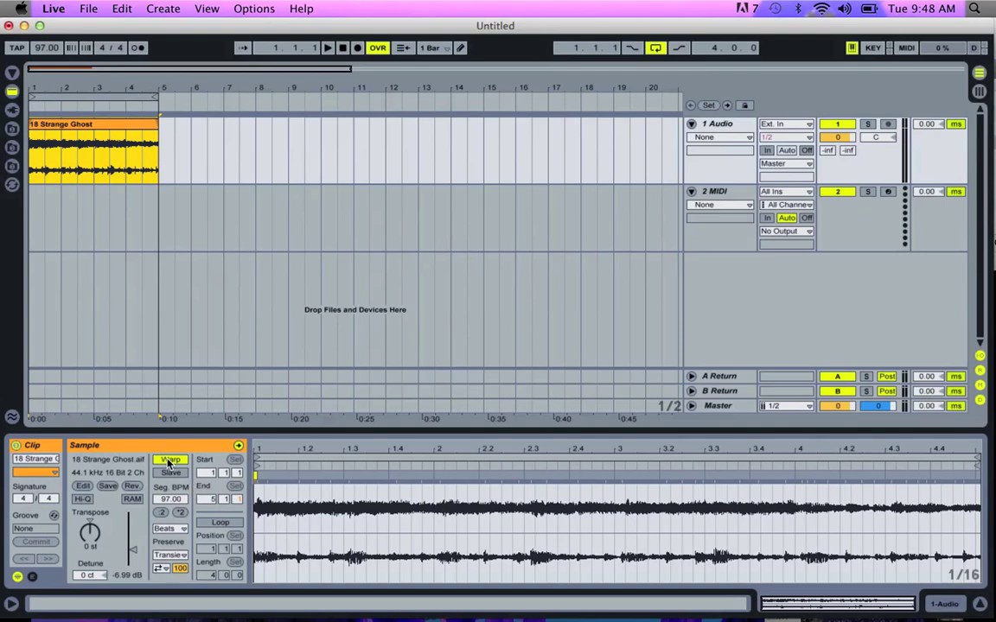
Step: Test the warped clip at faster project tempos by playing it at 143 BPM and at 185 BPM
{"action": "left_click", "coordinate": [52, 154]}
{"action": "mouse_move", "coordinate": [46, 50]}
{"action": "left_mouse_down"}
{"action": "mouse_move", "coordinate": [46, 11]}
{"action": "mouse_move", "coordinate": [46, 40]}
{"action": "left_mouse_up"}
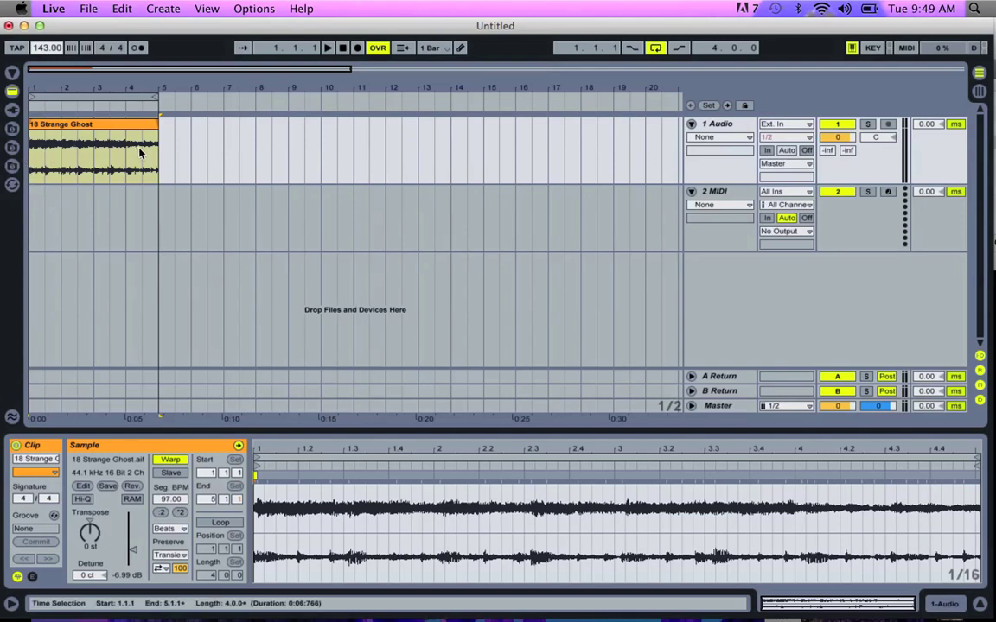
{"action": "key", "text": "space"}
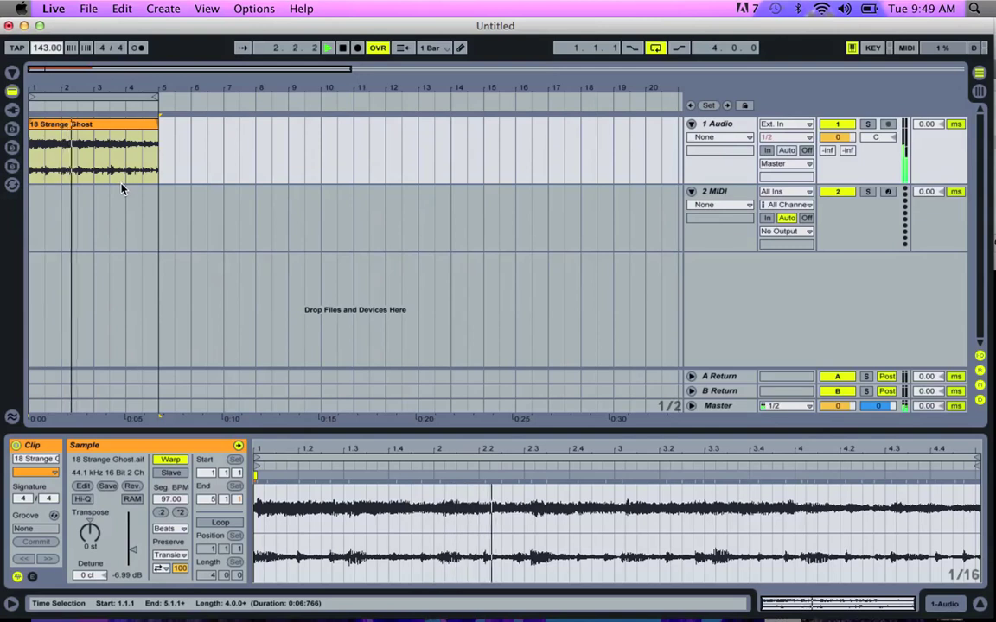
{"action": "key", "text": "space"}
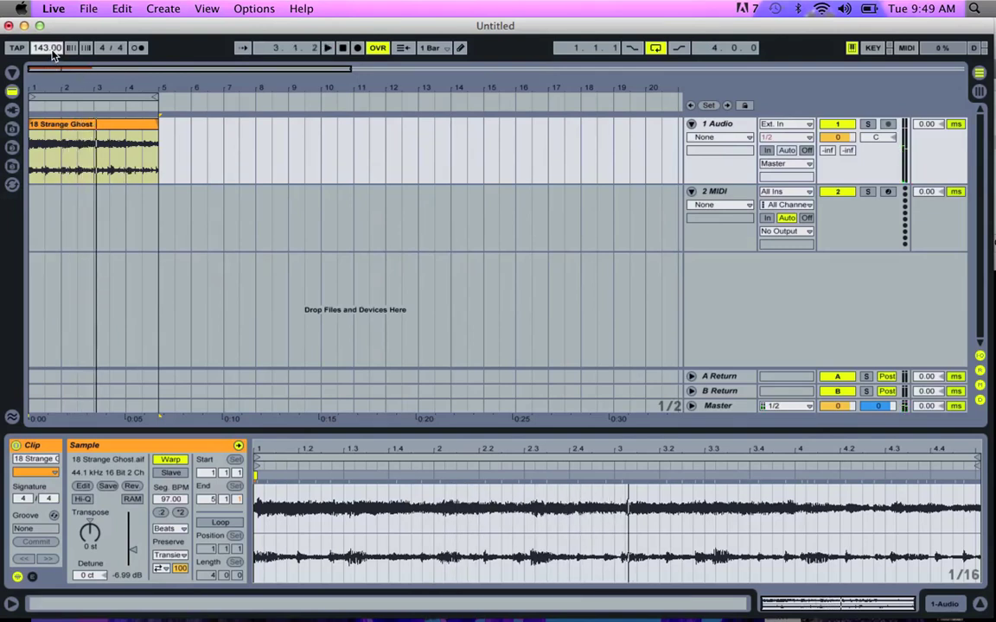
{"action": "left_click_drag", "start_coordinate": [52, 54], "coordinate": [52, 15]}
{"action": "key", "text": "space"}
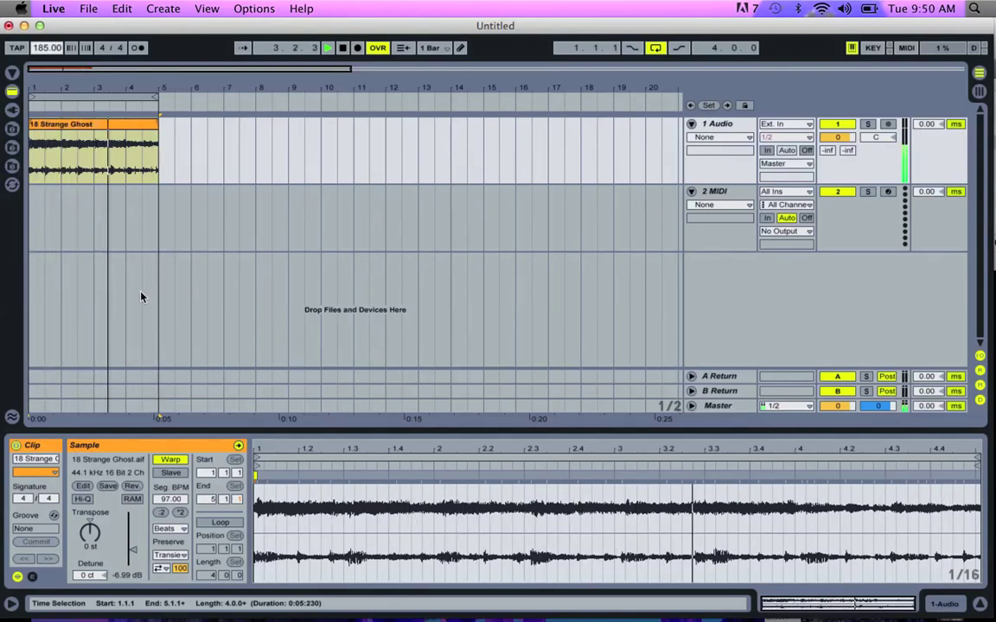
{"action": "key", "text": "space"}
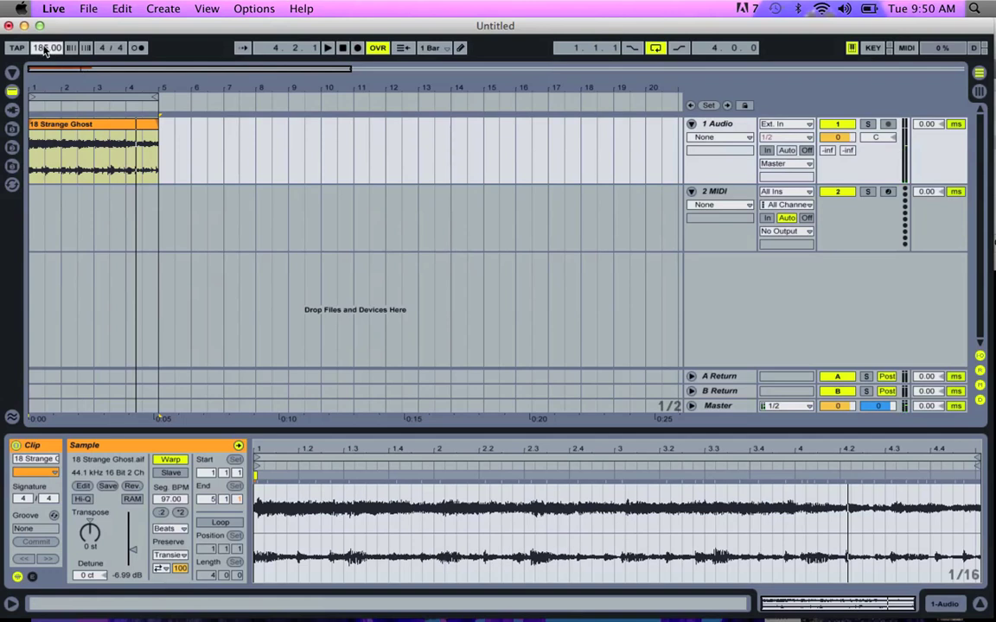
Step: Test the warped clip at a slow tempo of 57 BPM, and return the project tempo to 97 BPM
{"action": "left_click_drag", "start_coordinate": [44, 51], "coordinate": [45, 144]}
{"action": "left_click_drag", "start_coordinate": [47, 48], "coordinate": [47, 61]}
{"action": "key", "text": "space"}
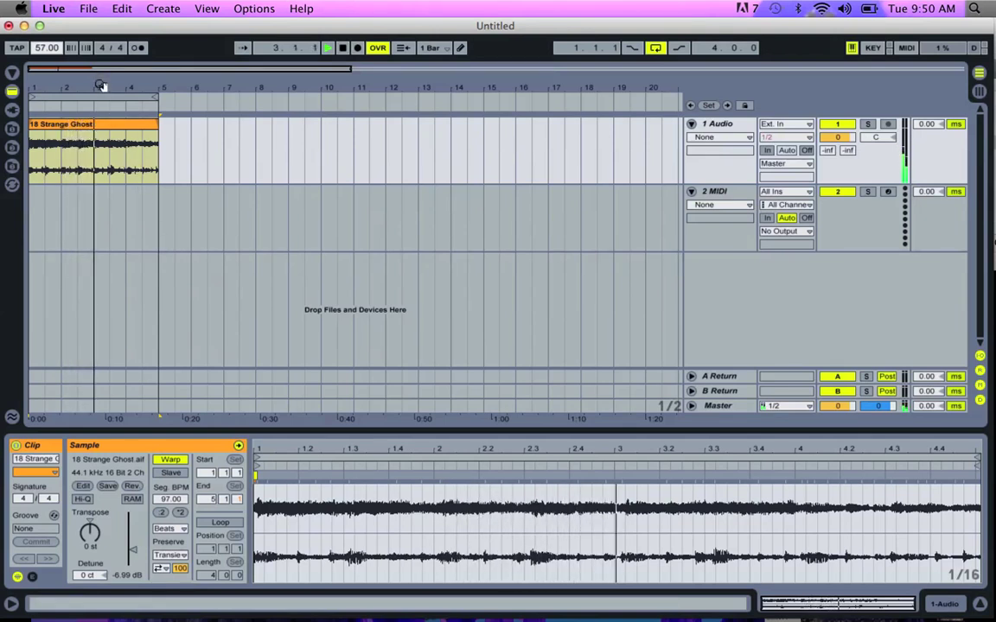
{"action": "key", "text": "space"}
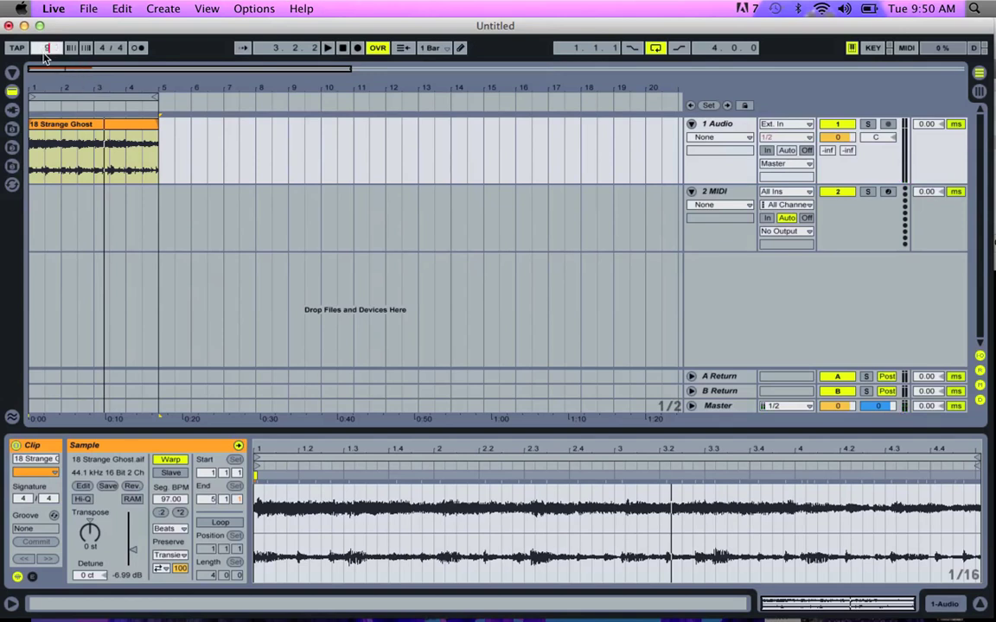
{"action": "key", "text": "Return"}
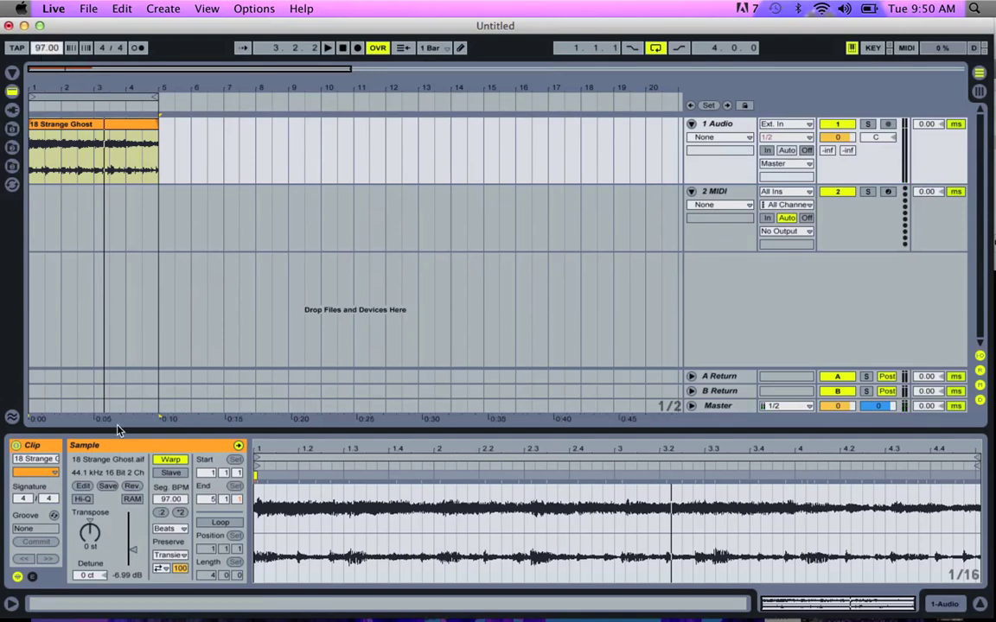
Step: Review the clip's warp modes, keep Beats selected, and play the loop
{"action": "left_click", "coordinate": [183, 530]}
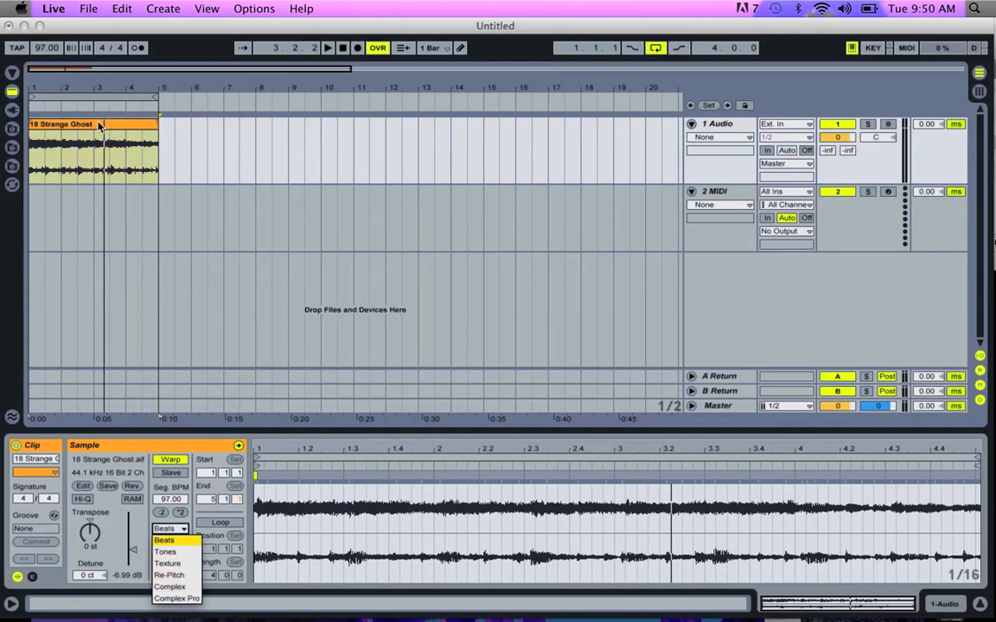
{"action": "left_click", "coordinate": [164, 540]}
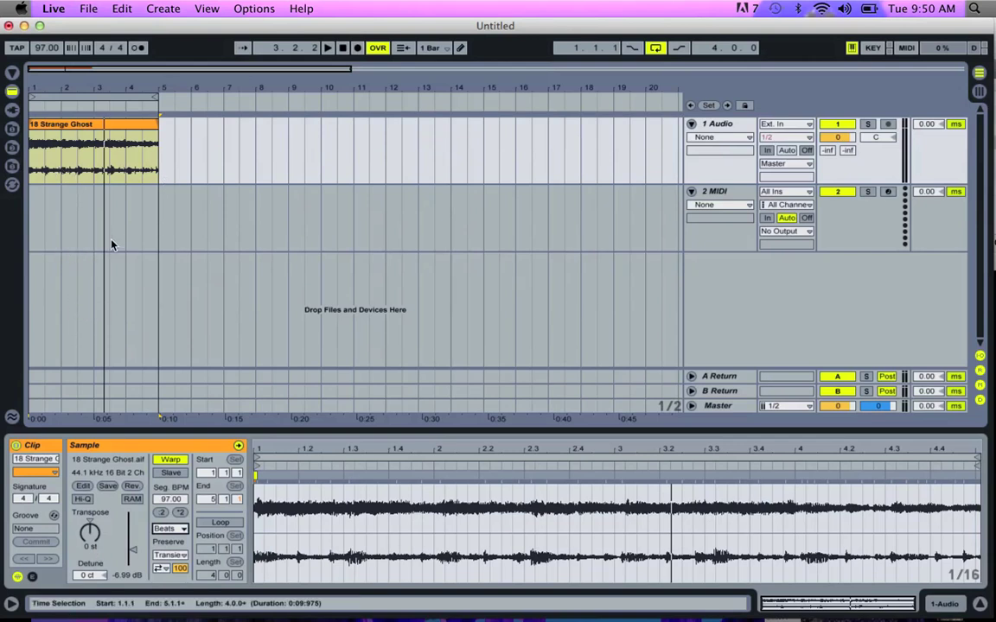
{"action": "key", "text": "space"}
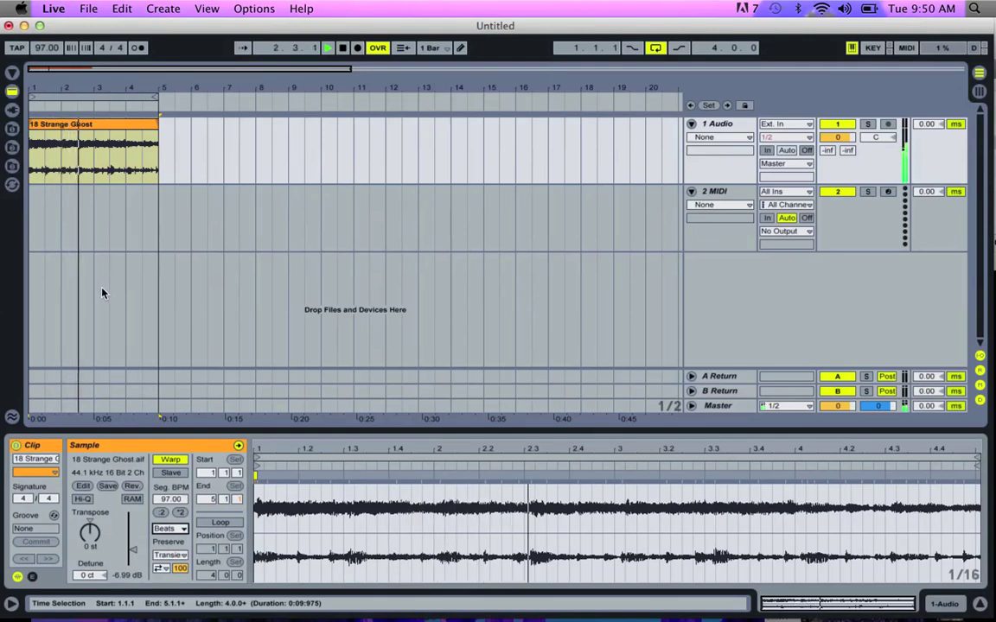
Step: Try transposing the clip to 12 st during playback, and reset the transposition to 0 st
{"action": "left_click", "coordinate": [90, 543]}
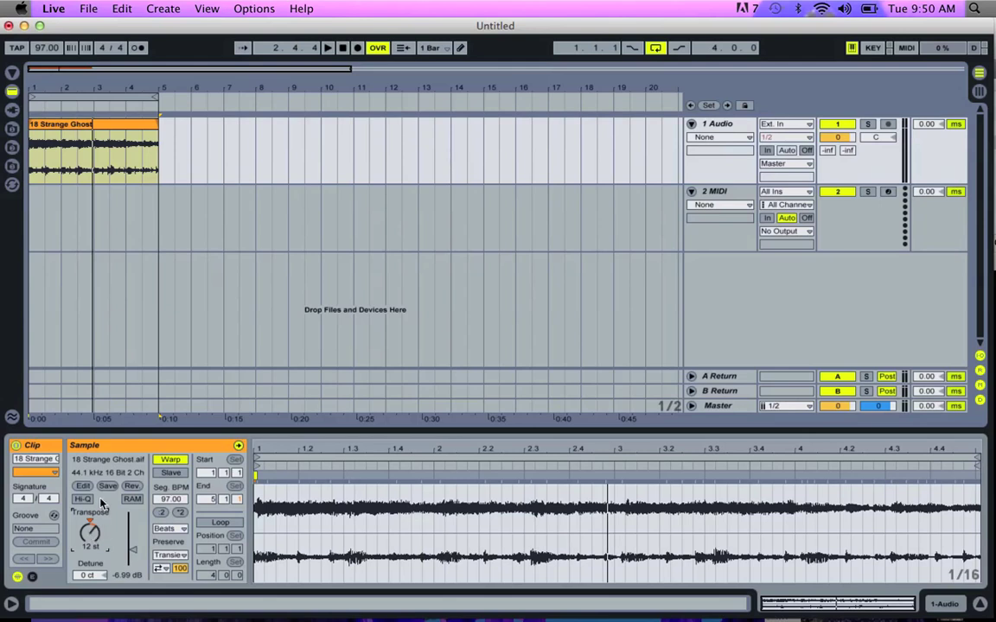
{"action": "key", "text": "space"}
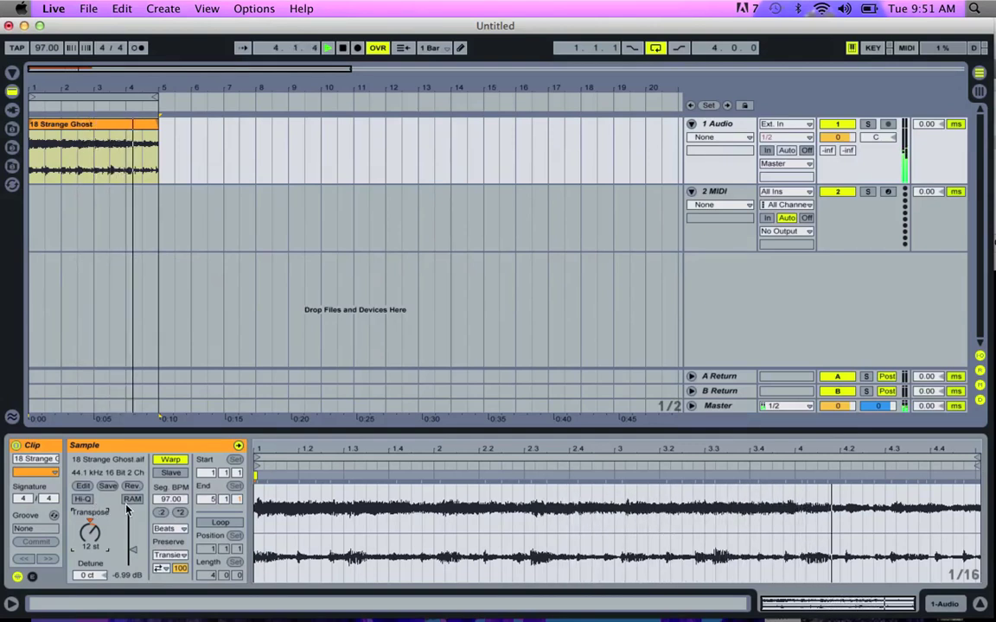
{"action": "left_click", "coordinate": [104, 124]}
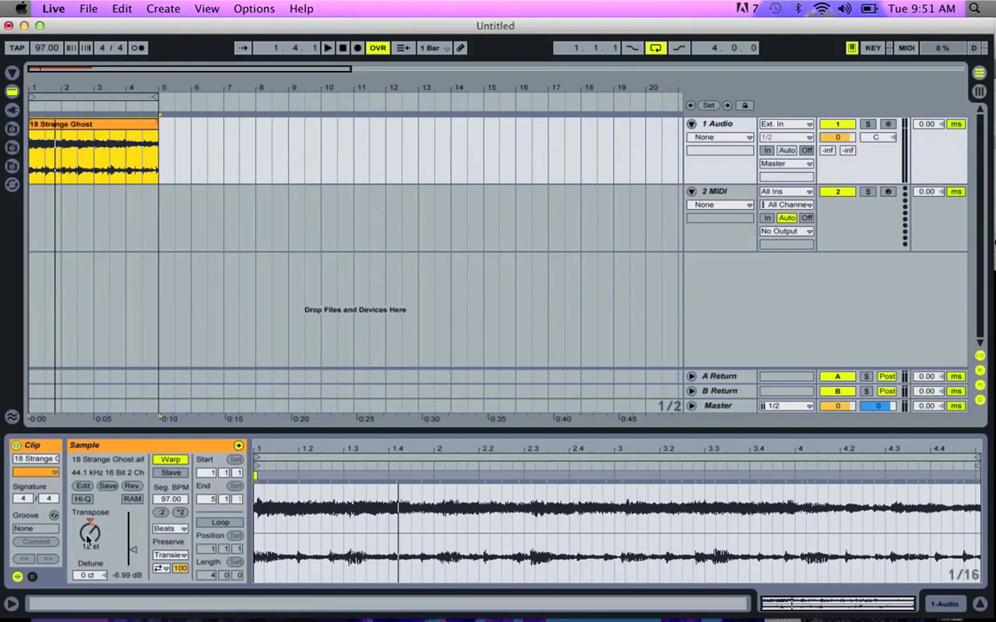
{"action": "left_click_drag", "start_coordinate": [96, 535], "coordinate": [96, 553]}
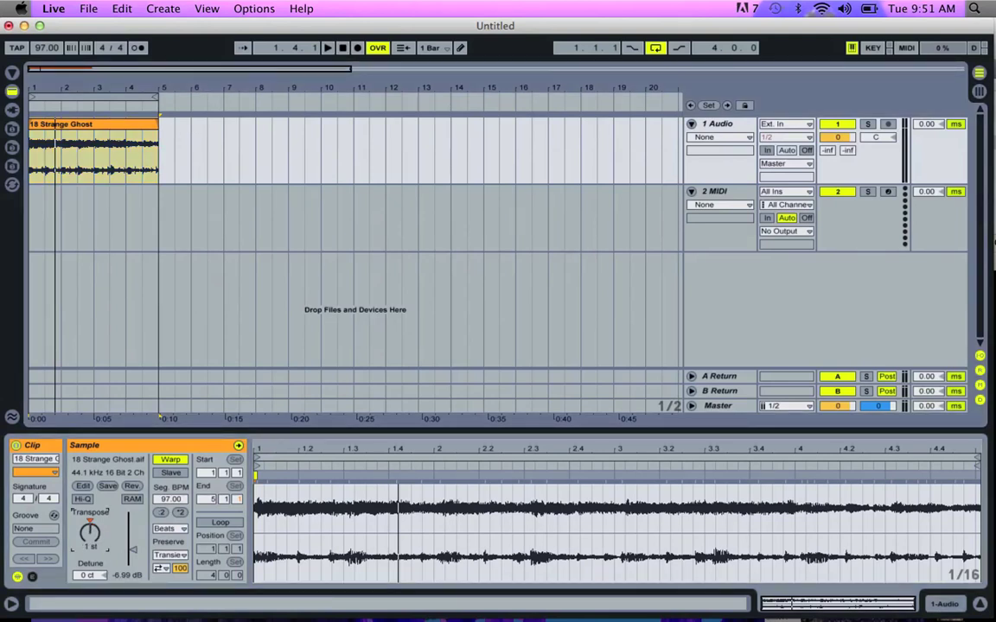
Step: Duplicate the clip repeatedly along the audio track up to 69.3.1
{"action": "left_click_drag", "start_coordinate": [204, 86], "coordinate": [203, 51]}
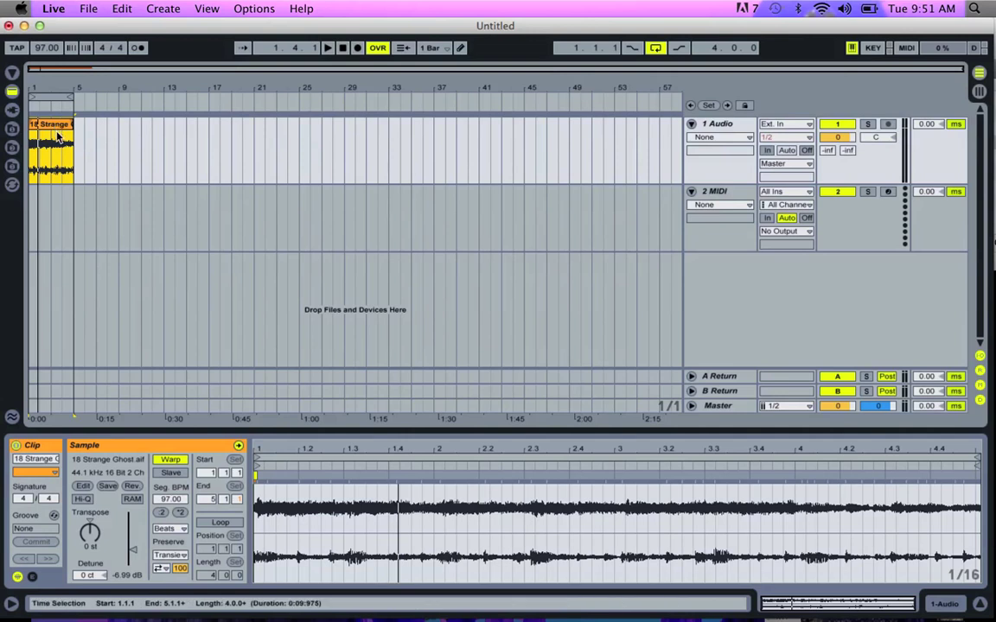
{"action": "key", "text": "super+d"}
{"action": "key", "text": "super+d"}
{"action": "key", "text": "super+d"}
{"action": "key", "text": "super+d"}
{"action": "key", "text": "super+d"}
{"action": "key", "text": "super+d"}
{"action": "key", "text": "super+d"}
{"action": "key", "text": "super+d"}
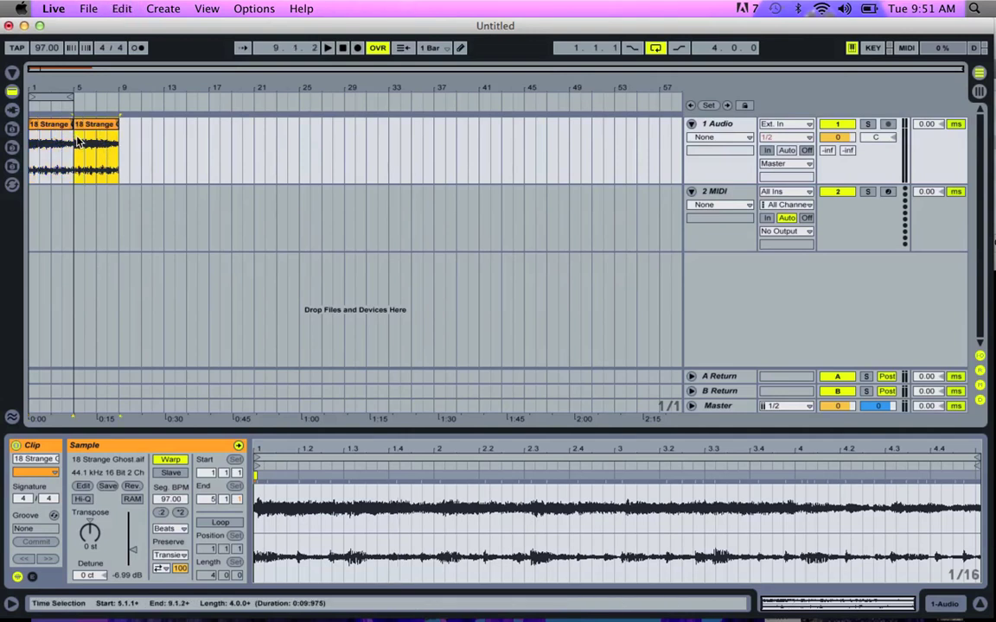
{"action": "key", "text": "super+d"}
{"action": "key", "text": "super+d"}
{"action": "key", "text": "super+d"}
{"action": "key", "text": "super+d"}
{"action": "key", "text": "super+d"}
{"action": "key", "text": "super+d"}
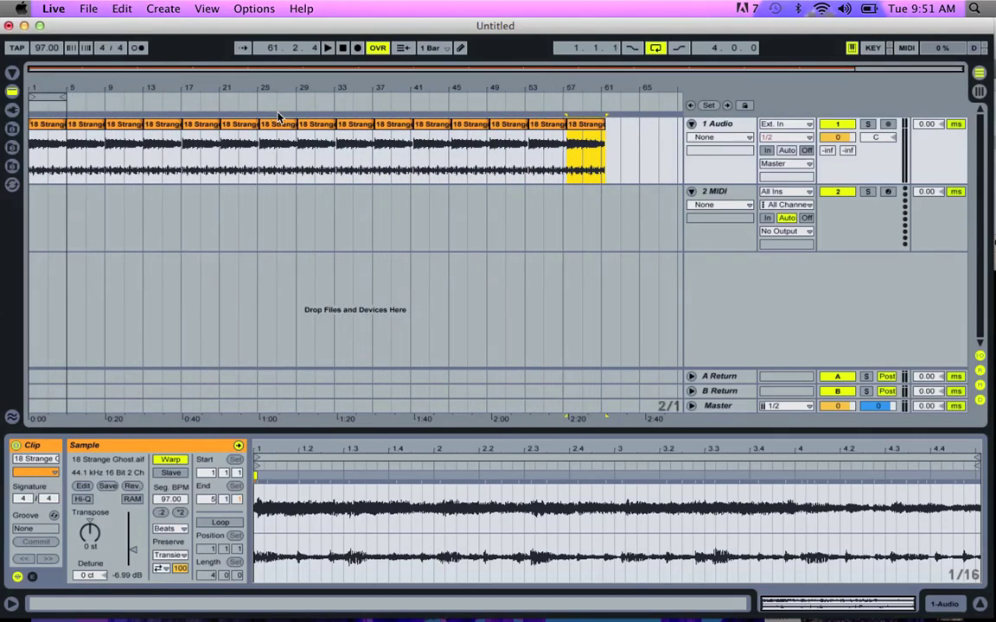
{"action": "key", "text": "super+d"}
{"action": "key", "text": "super+d"}
Step: Check the copies' alignment with the bar lines and delete all duplicates after the first clip
{"action": "left_click_drag", "start_coordinate": [296, 87], "coordinate": [336, 82]}
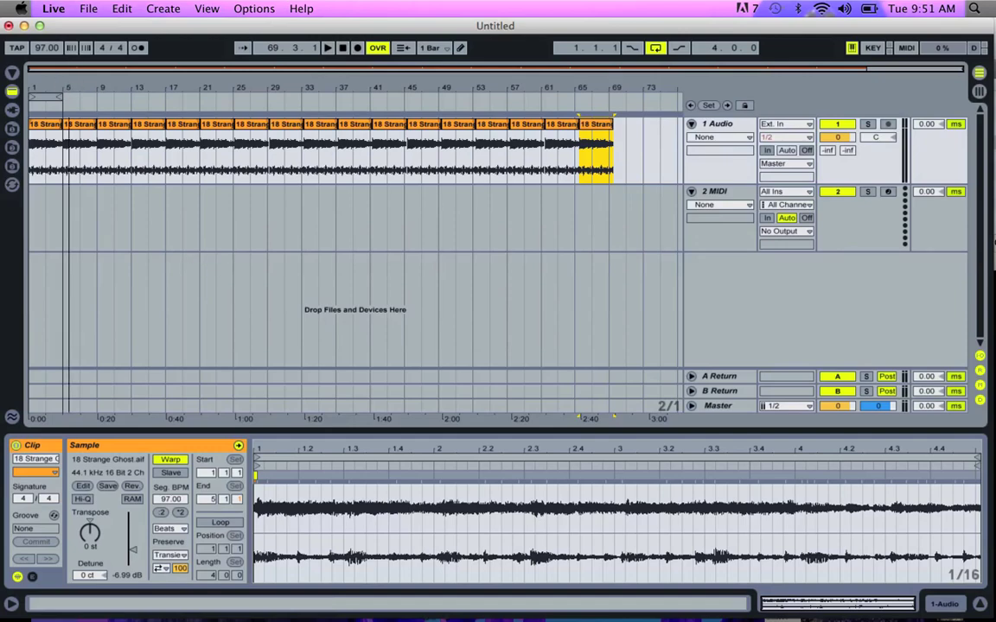
{"action": "mouse_move", "coordinate": [66, 79]}
{"action": "left_mouse_down"}
{"action": "mouse_move", "coordinate": [42, 90]}
{"action": "mouse_move", "coordinate": [33, 78]}
{"action": "mouse_move", "coordinate": [33, 108]}
{"action": "mouse_move", "coordinate": [35, 69]}
{"action": "mouse_move", "coordinate": [62, 53]}
{"action": "mouse_move", "coordinate": [71, 84]}
{"action": "left_mouse_up"}
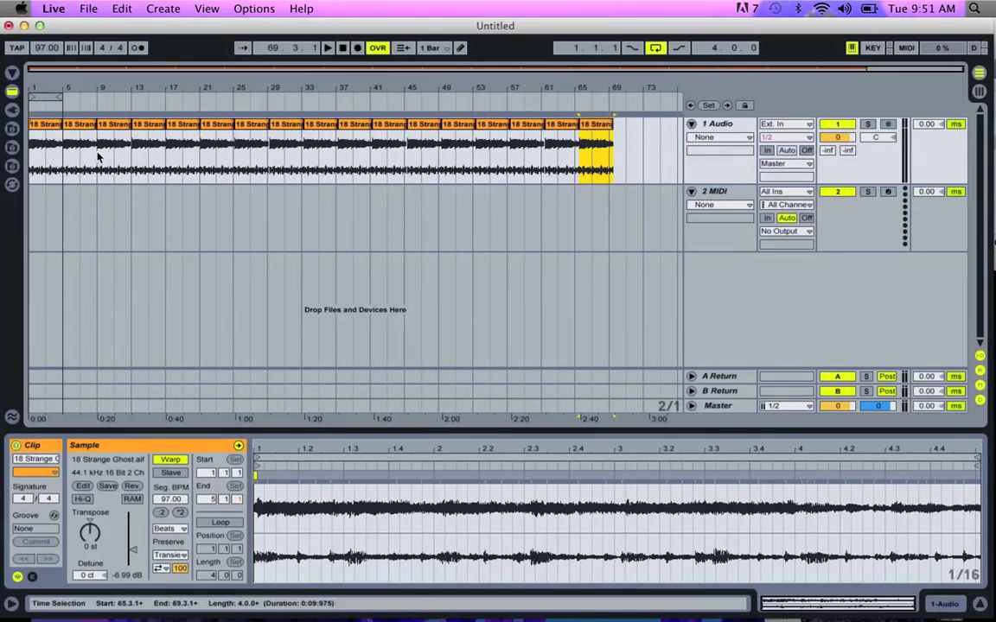
{"action": "left_click", "coordinate": [86, 121], "text": "shift"}
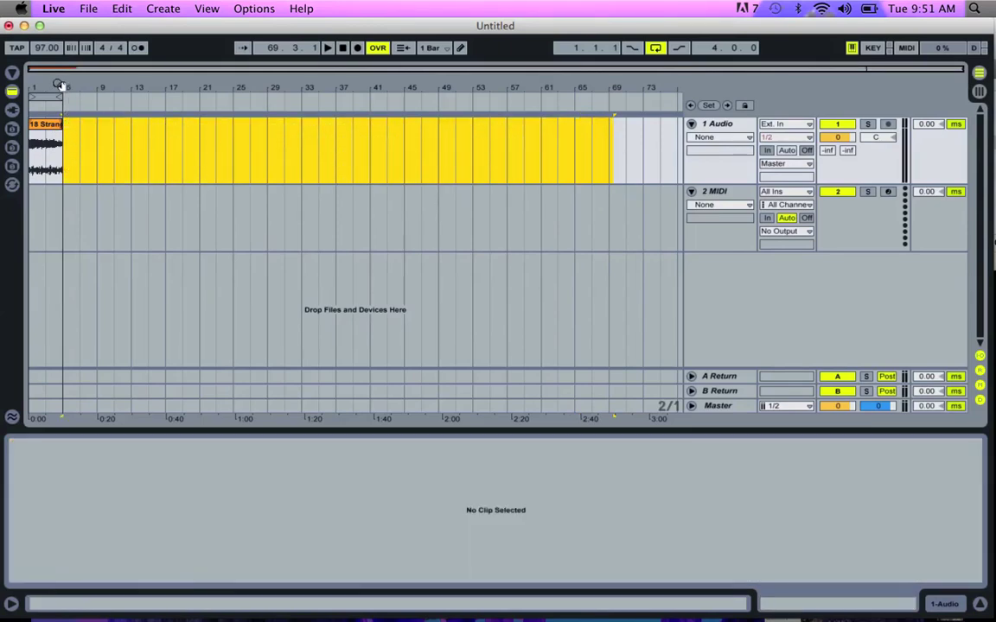
Step: Trim the remaining clip's end exactly to 5.1.1, giving it a length of 4.0.0
{"action": "left_click_drag", "start_coordinate": [60, 85], "coordinate": [175, 229]}
{"action": "mouse_move", "coordinate": [222, 97]}
{"action": "left_mouse_down"}
{"action": "mouse_move", "coordinate": [223, 152]}
{"action": "mouse_move", "coordinate": [212, 73]}
{"action": "mouse_move", "coordinate": [115, 44]}
{"action": "left_mouse_up"}
{"action": "left_click", "coordinate": [218, 125]}
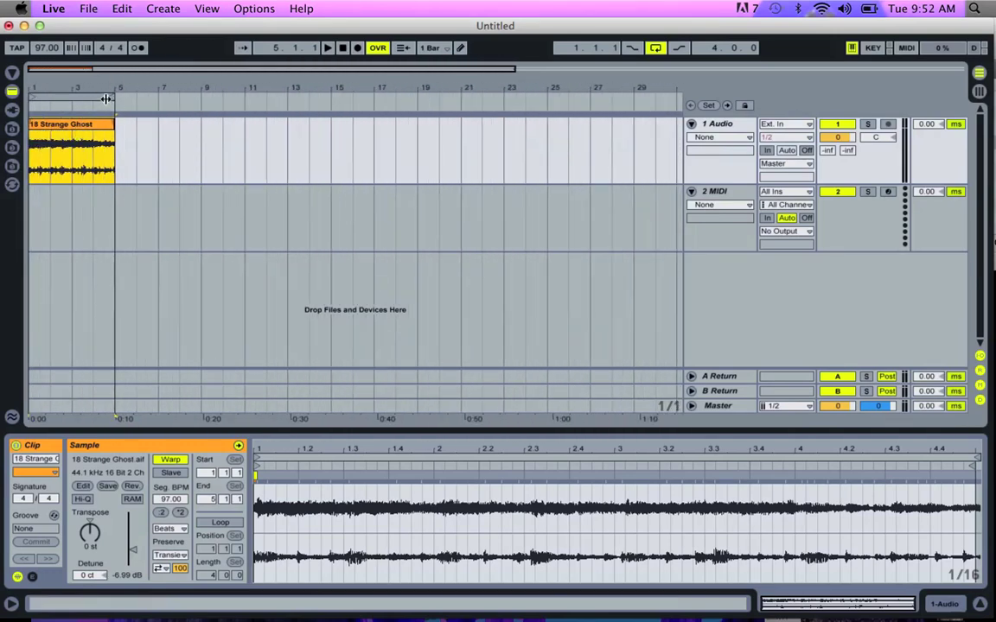
Step: Duplicate the trimmed clip eight times back to back, filling the audio track up to 37.1.1
{"action": "left_click_drag", "start_coordinate": [94, 87], "coordinate": [76, 69]}
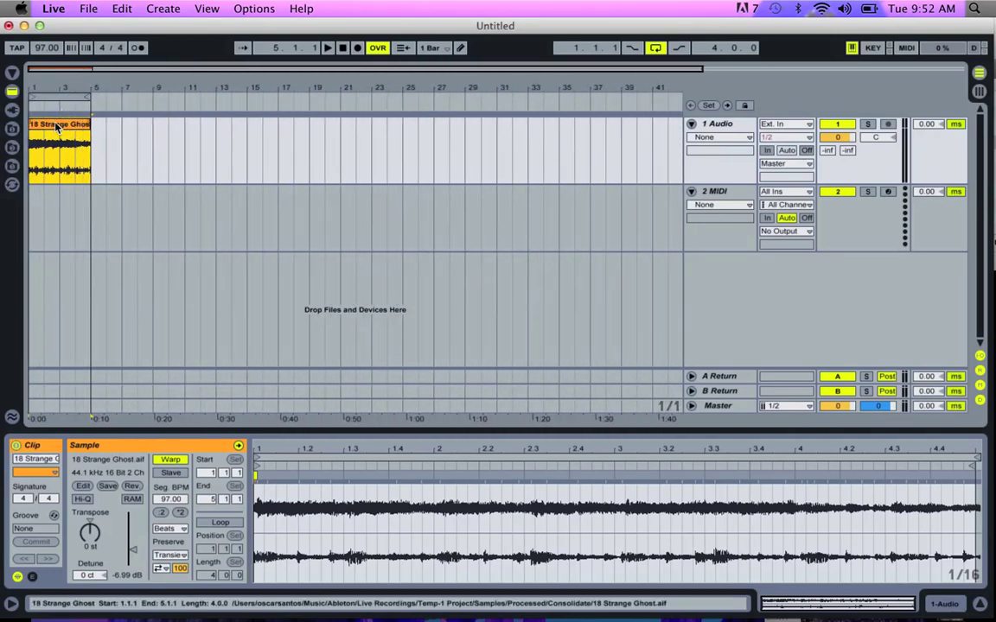
{"action": "key", "text": "super+d"}
{"action": "key", "text": "super+d"}
{"action": "key", "text": "super+d"}
{"action": "key", "text": "super+d"}
{"action": "key", "text": "super+d"}
{"action": "key", "text": "super+d"}
{"action": "key", "text": "super+d"}
{"action": "key", "text": "super+d"}
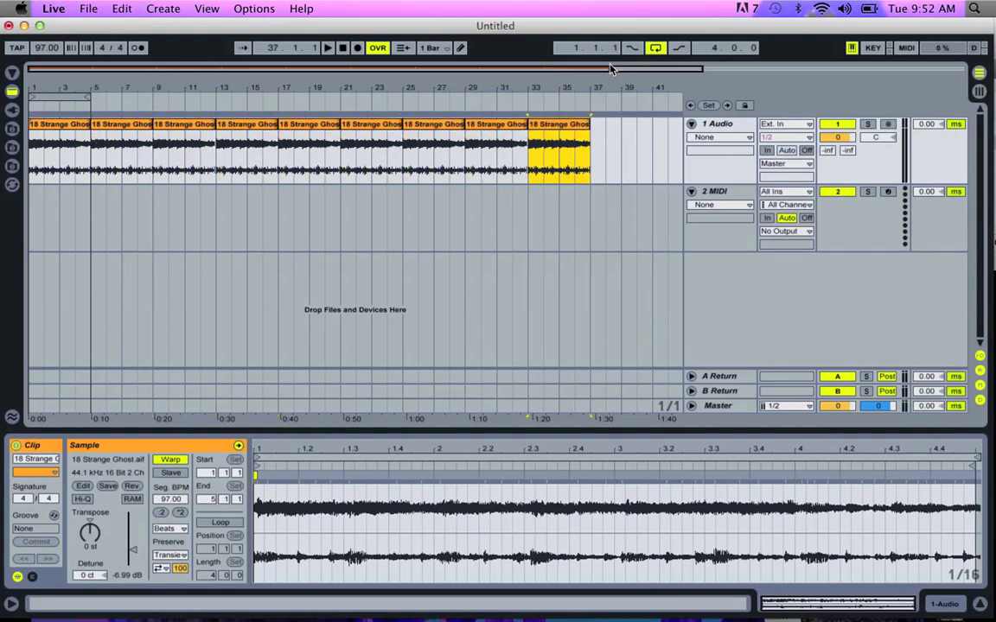
Step: Turn off looping, play the last duplicate from 33.1.1, and place the insert mark at 18.1.1
{"action": "left_click", "coordinate": [654, 48]}
{"action": "key", "text": "space"}
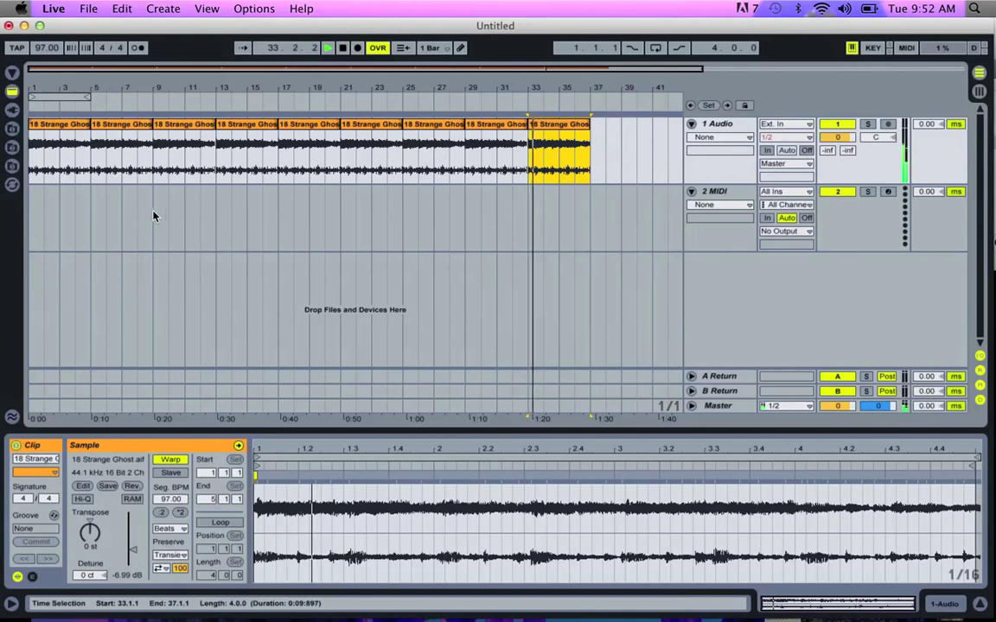
{"action": "key", "text": "minus"}
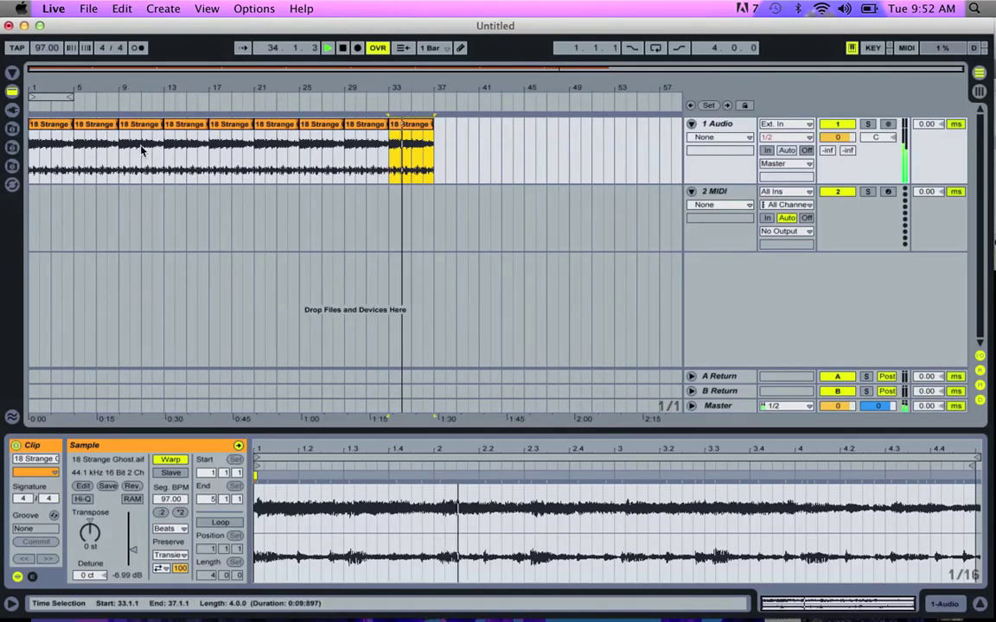
{"action": "left_click", "coordinate": [222, 156]}
{"action": "key", "text": "space"}
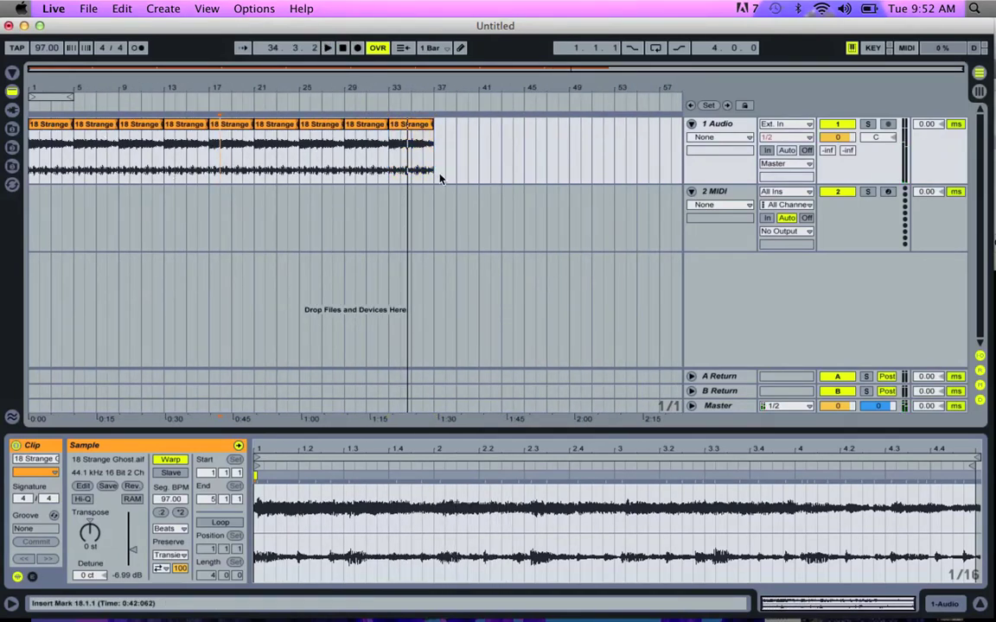